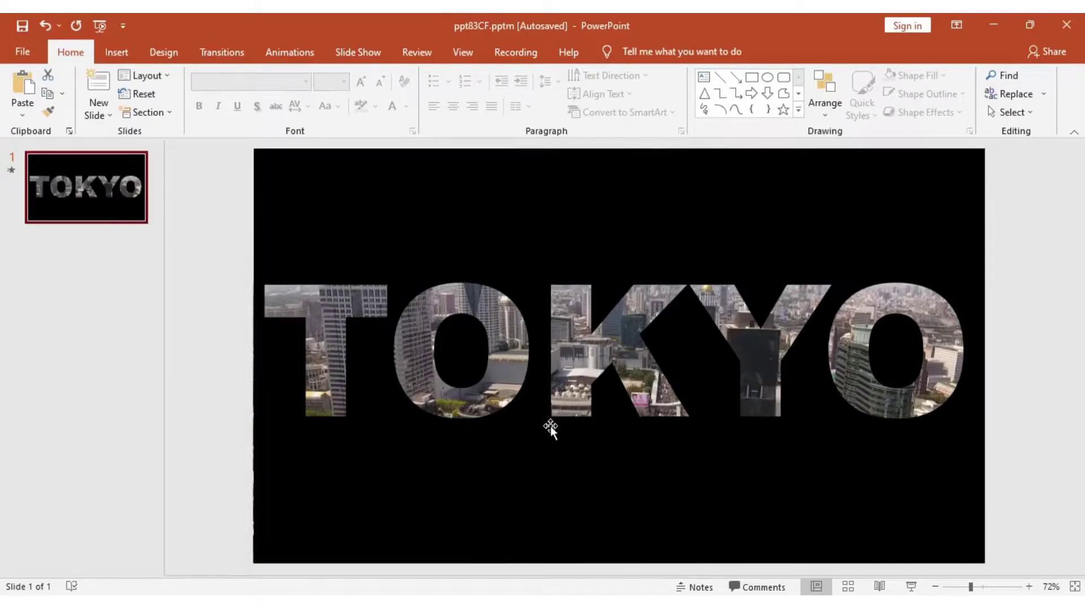
Step: Preview the TOKYO slide in Reading View while the city video plays inside the letters
left_click(880, 587)
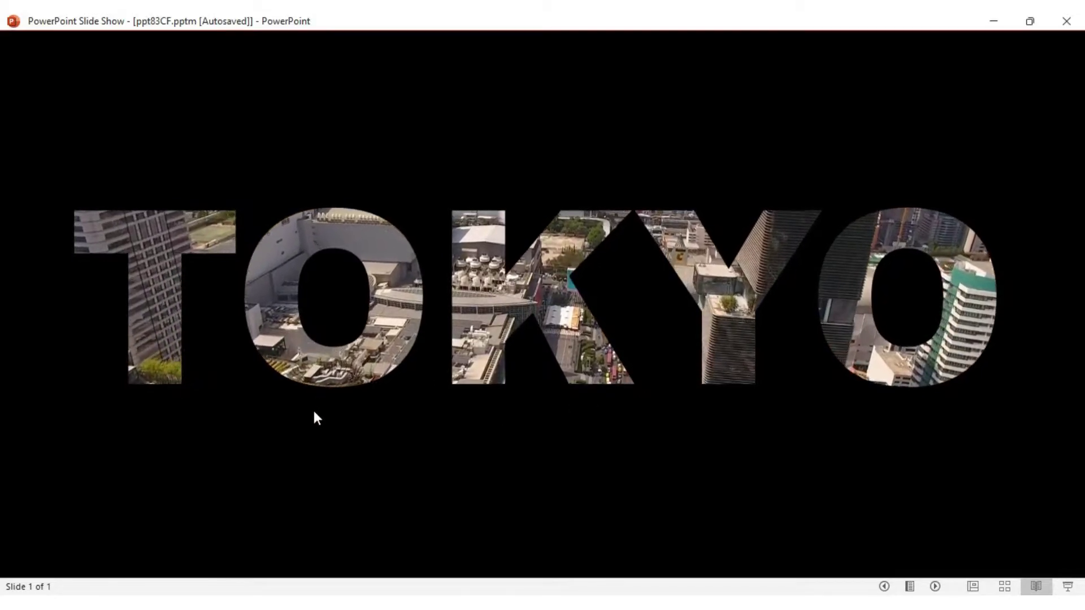
mouse_move(410, 381)
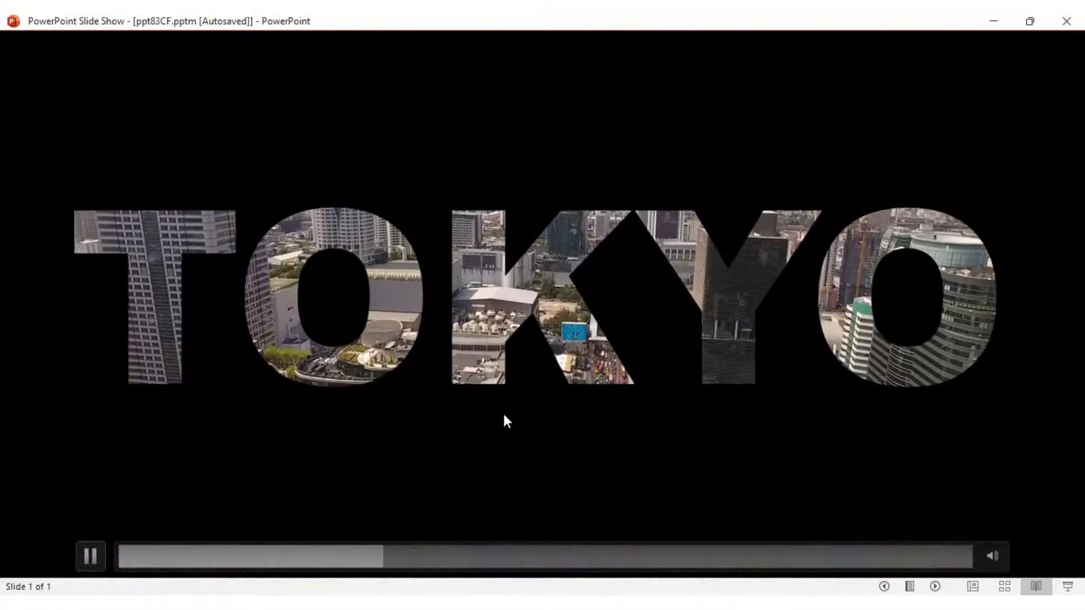
Step: End the slide show and add a new blank slide after slide 1 with Ctrl+M
right_click(535, 378)
left_click(561, 564)
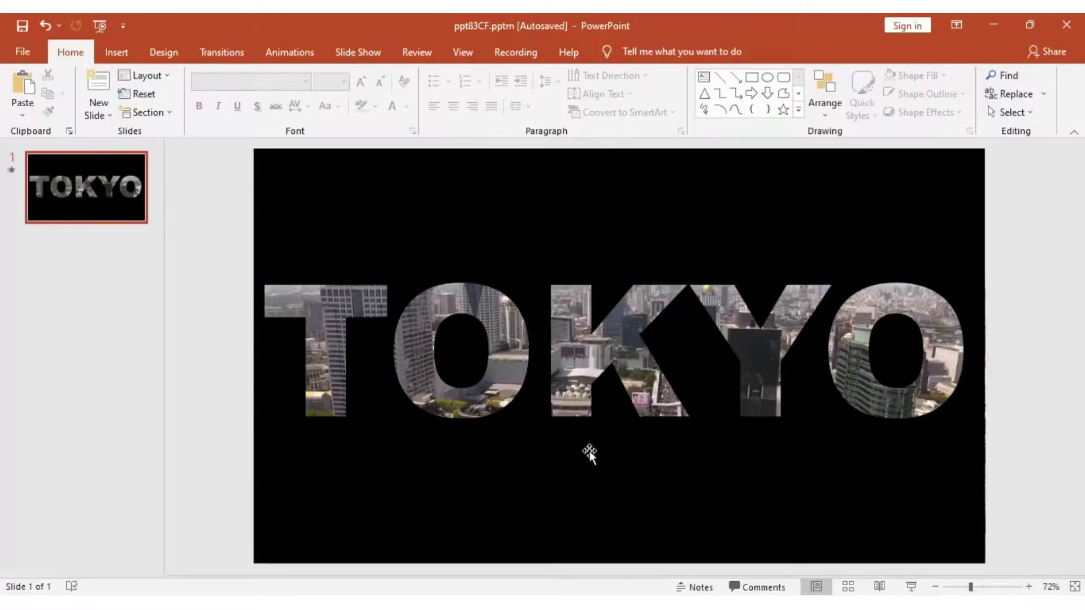
right_click(113, 185)
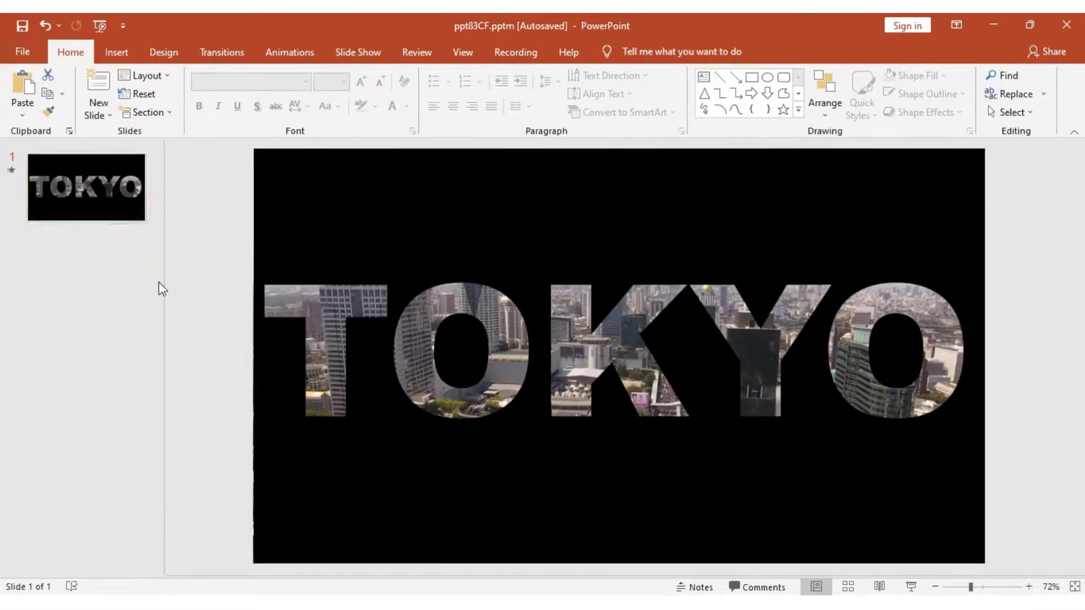
key("ctrl+m")
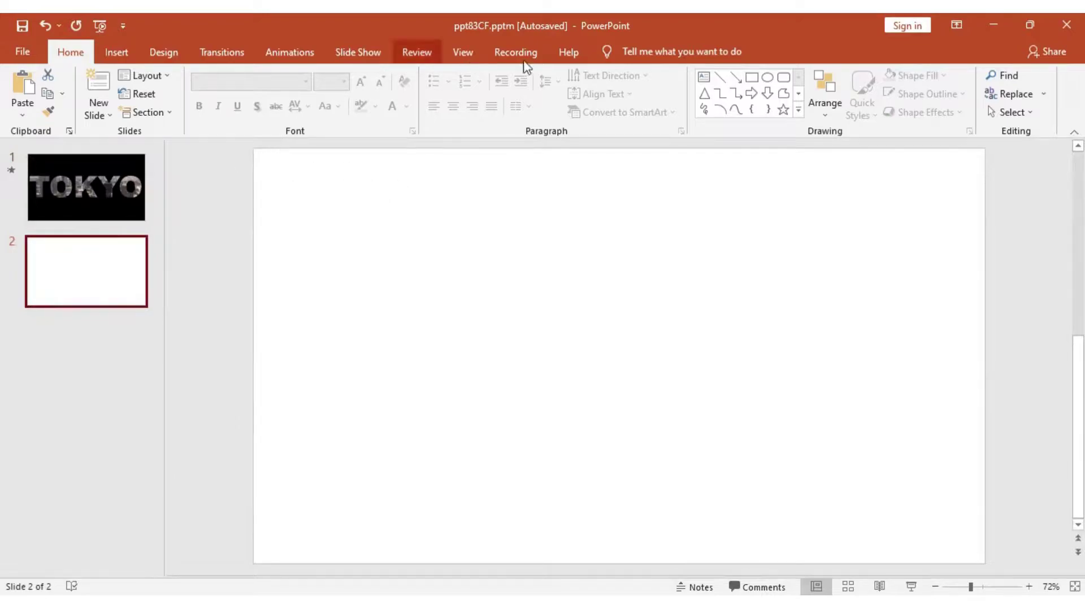
Step: Draw a rectangle over all of slide 2, fill it black and remove its outline
left_click(752, 77)
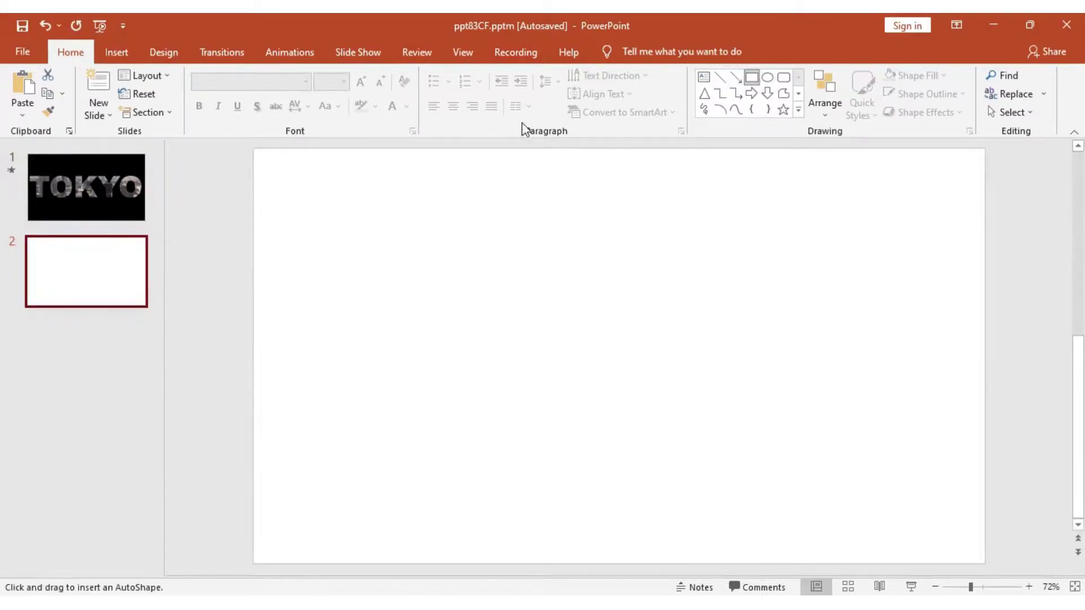
mouse_move(254, 149)
left_mouse_down()
mouse_move(303, 310)
mouse_move(317, 467)
mouse_move(354, 571)
mouse_move(385, 559)
mouse_move(985, 555)
left_mouse_up()
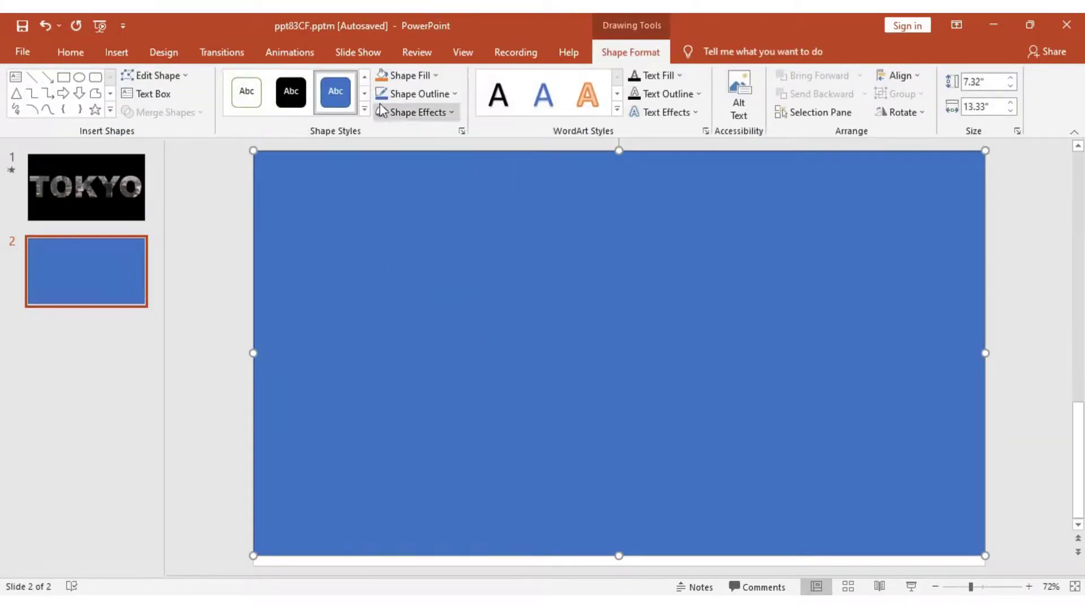
left_click(435, 76)
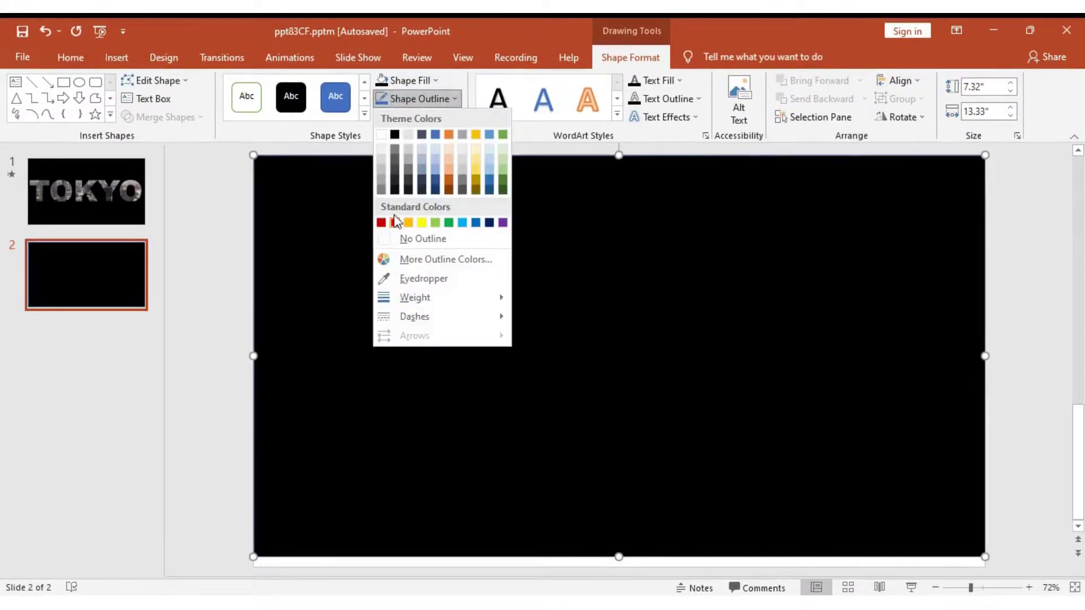
left_click(405, 239)
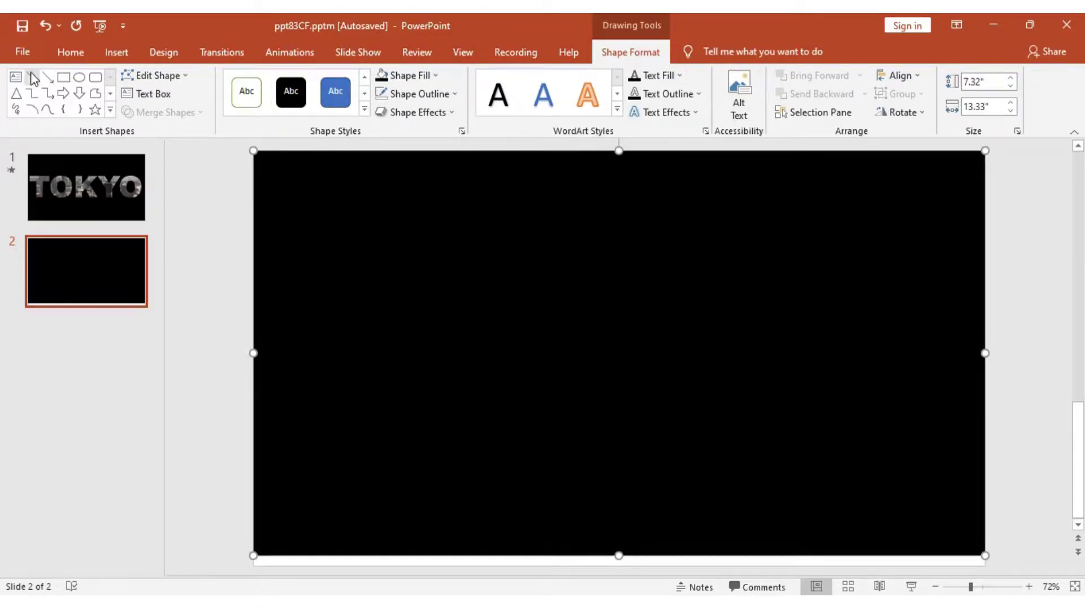
Step: Add a text box reading TOKYO in white at font size 239
left_click(15, 84)
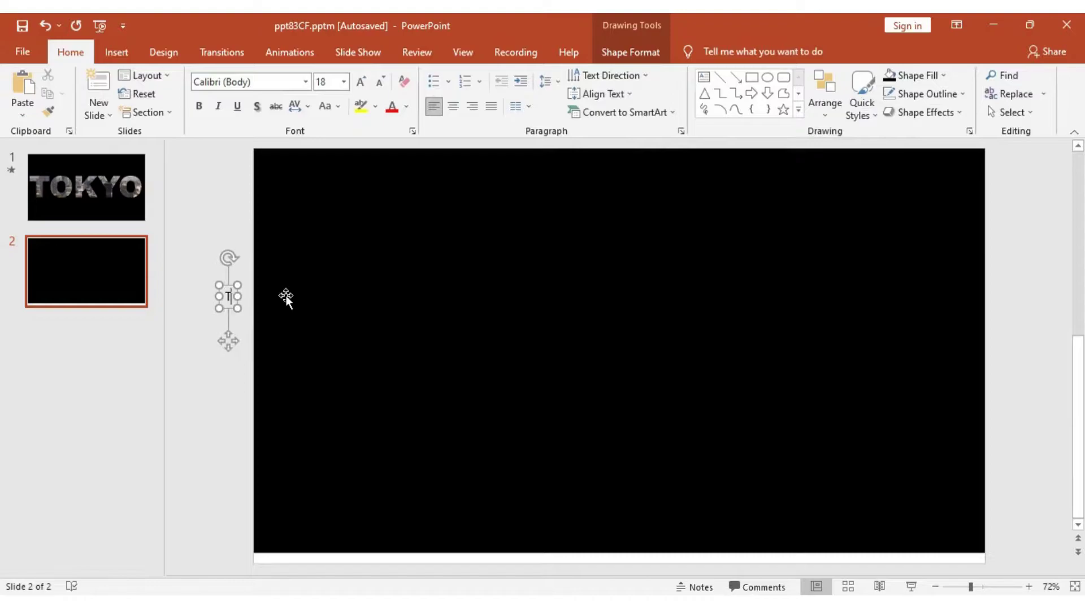
type("KY")
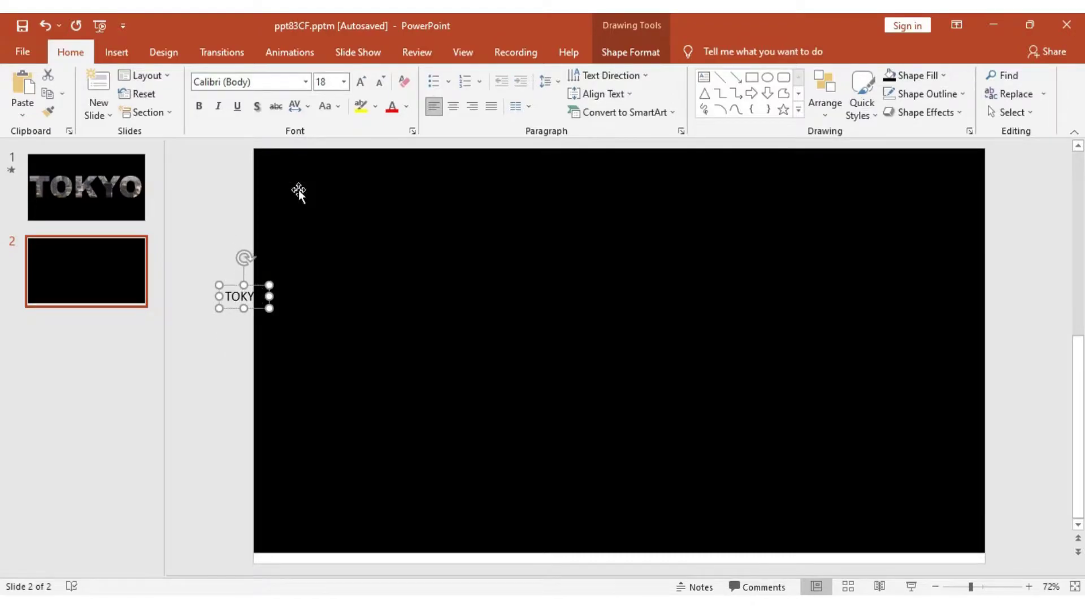
left_click(408, 112)
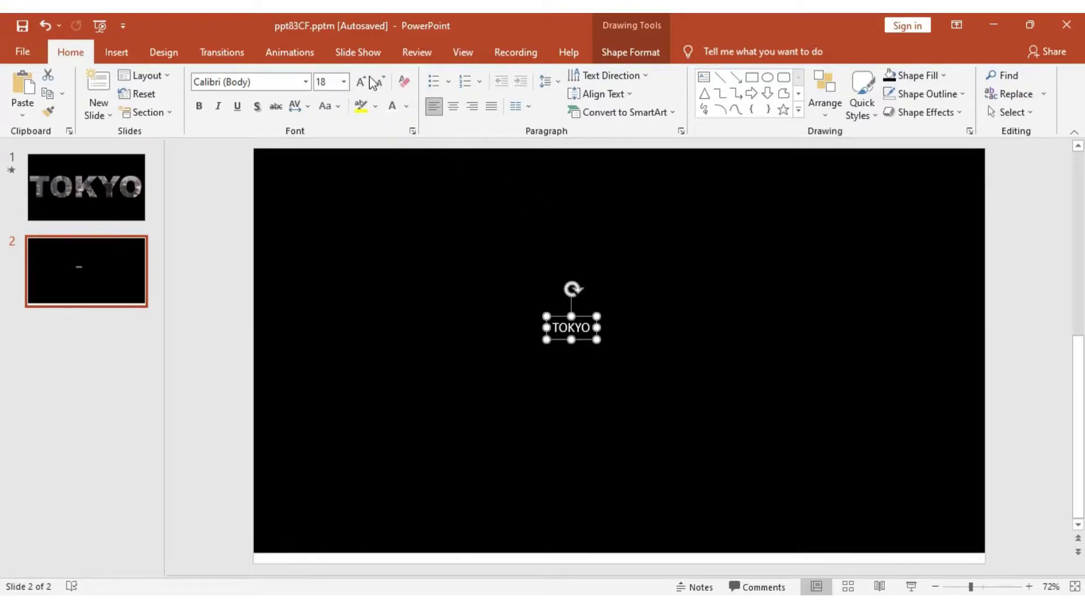
left_click(363, 82)
left_click(363, 82)
left_click(363, 83)
left_click(364, 83)
left_click(365, 82)
left_click(364, 82)
left_click(364, 83)
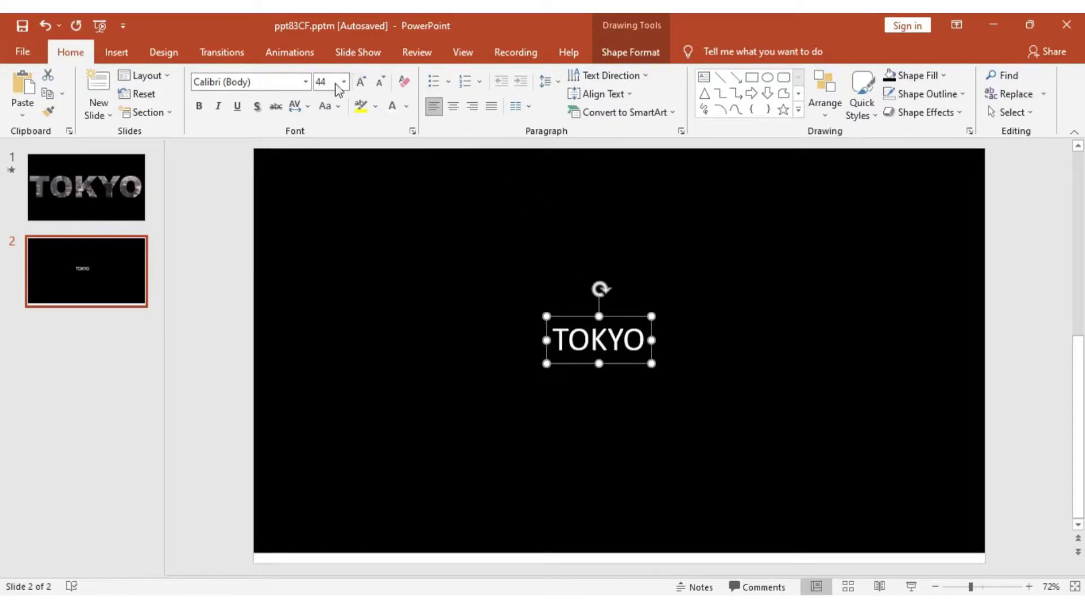
left_click(335, 82)
type("239")
key("Return")
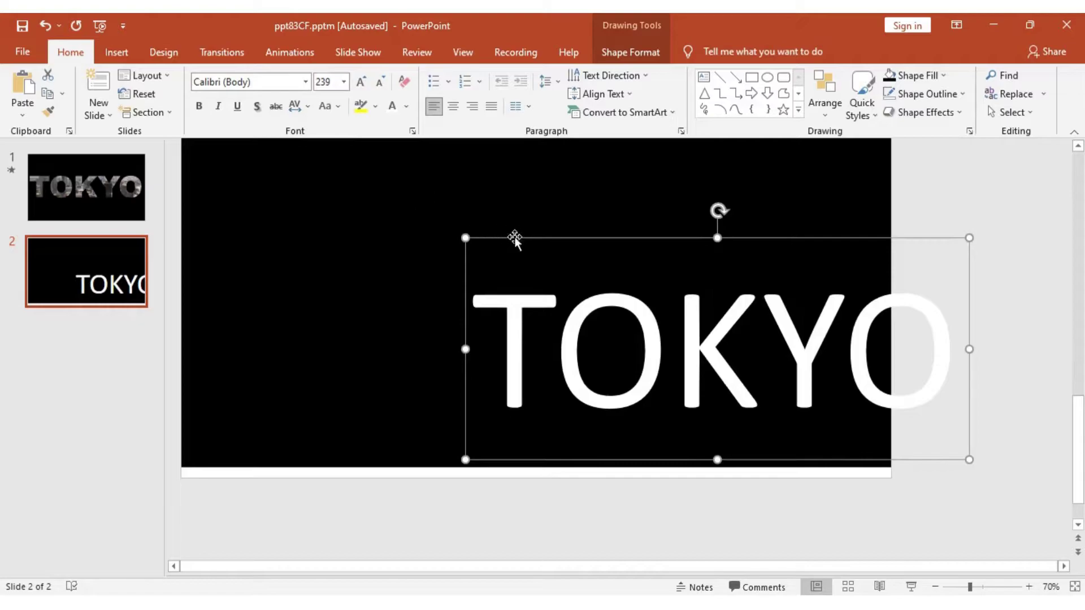
Step: Drag the TOKYO text box onto the black slide 2
left_click_drag(515, 240, 249, 131)
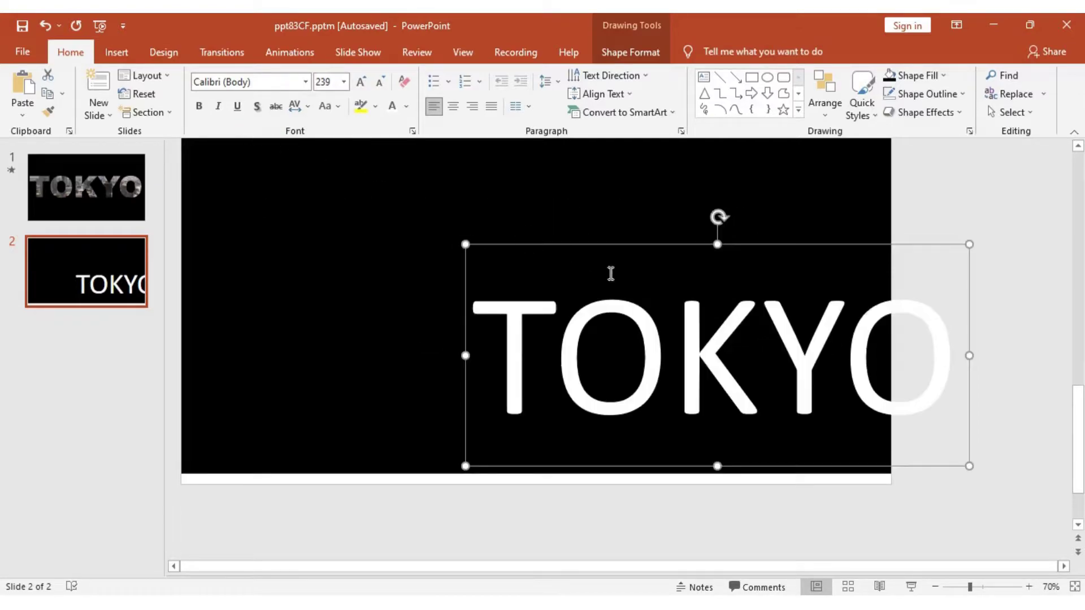
left_click_drag(615, 245, 365, 142)
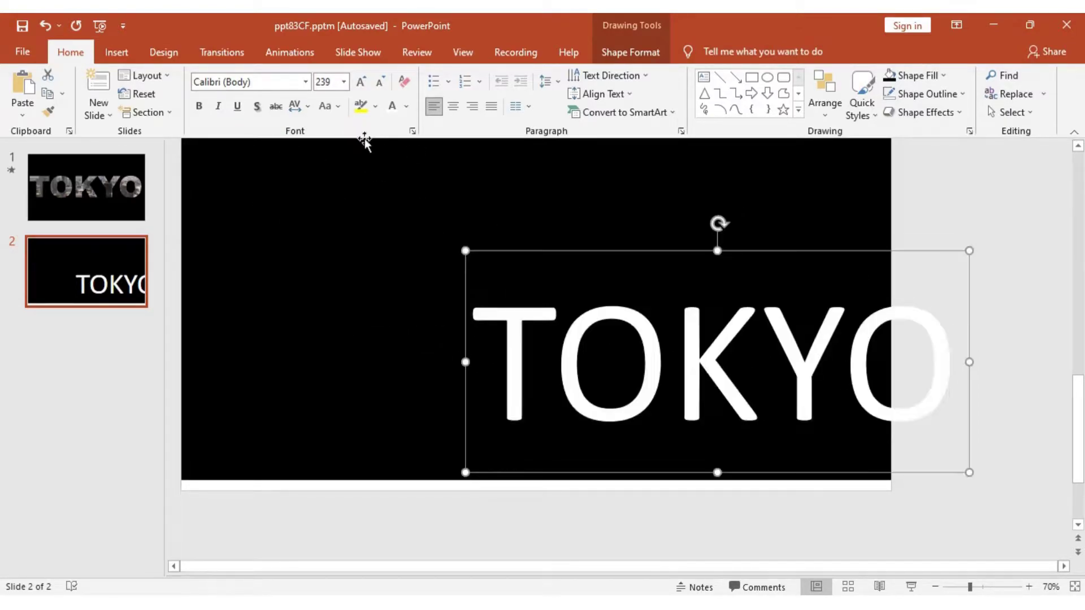
left_click_drag(476, 197, 582, 233)
key("Page_Up")
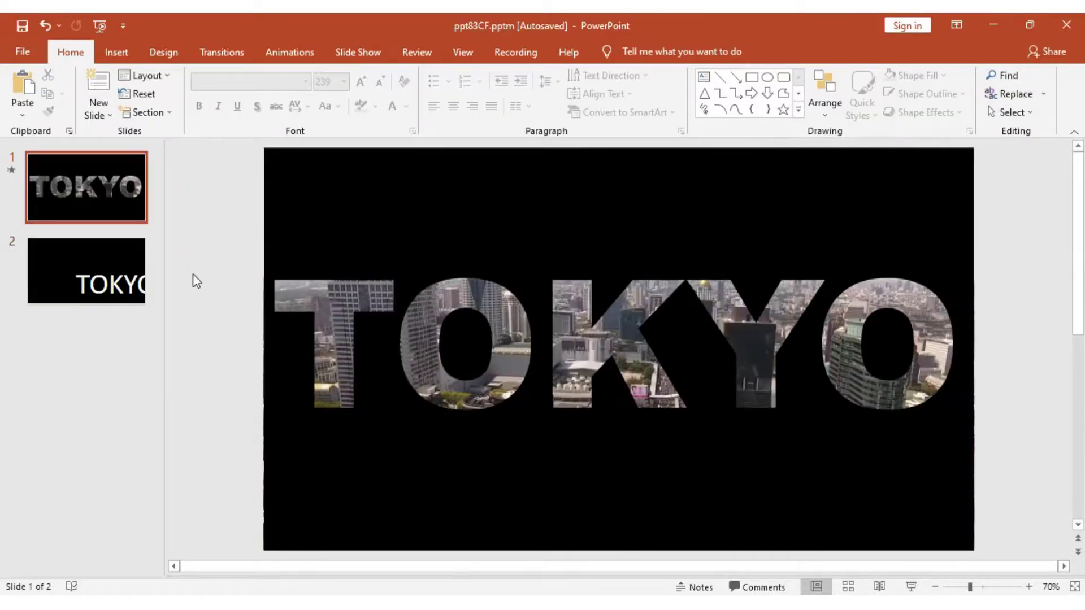
left_click(127, 279)
Step: Change TOKYO's font to Arial Black and drag it left so the word fits on the slide
left_click(590, 382)
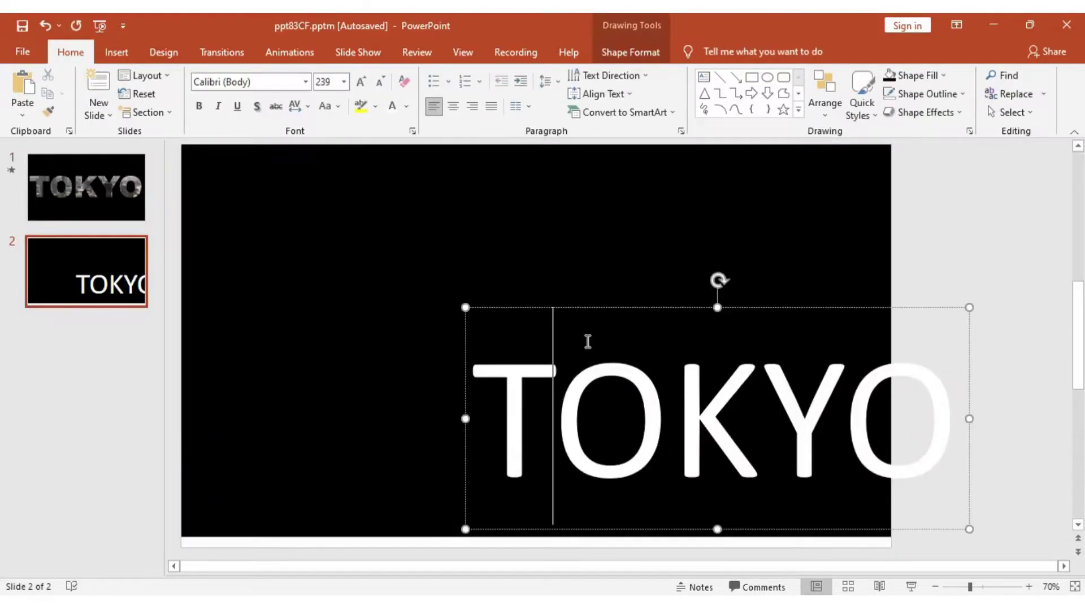
left_click(572, 307)
left_click(574, 315)
left_click(577, 307)
left_click(305, 82)
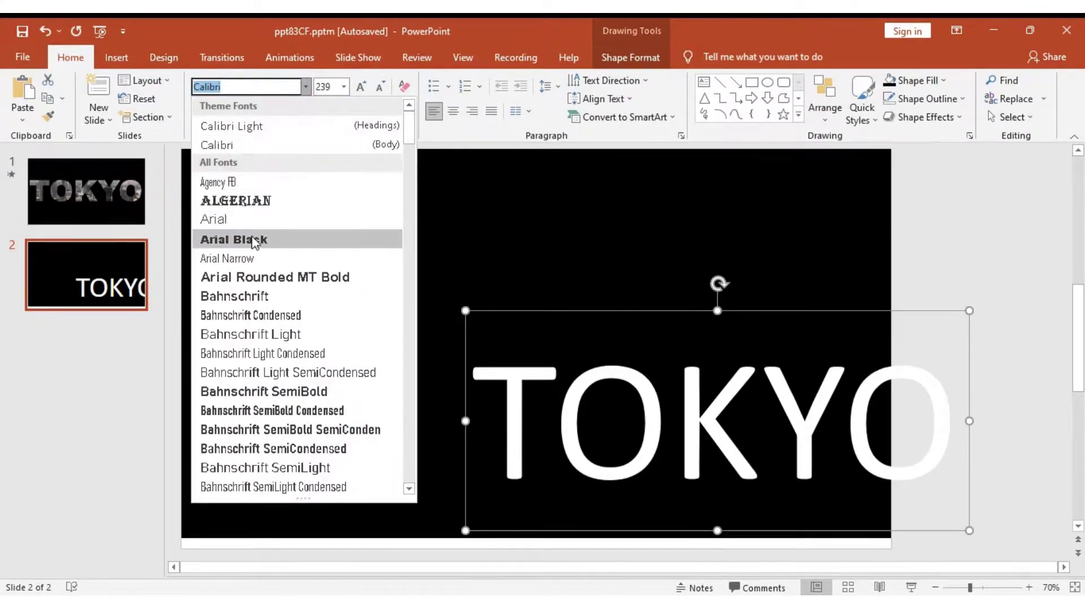
left_click(234, 239)
left_click_drag(612, 303, 342, 205)
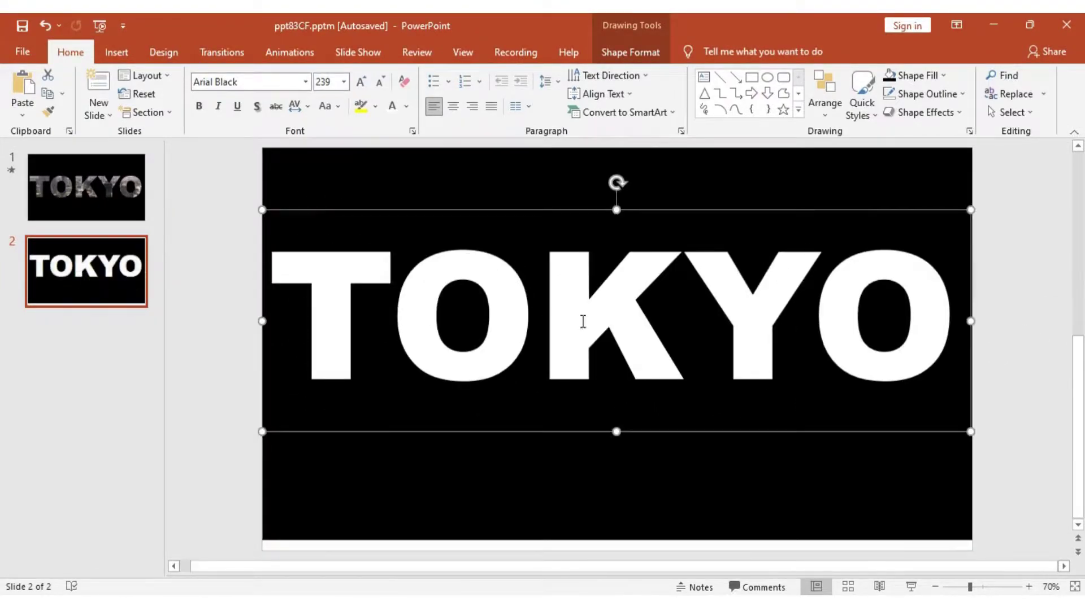
Step: Align the TOKYO text box to Center and Middle of slide 2
scroll(647, 334, "up", 1)
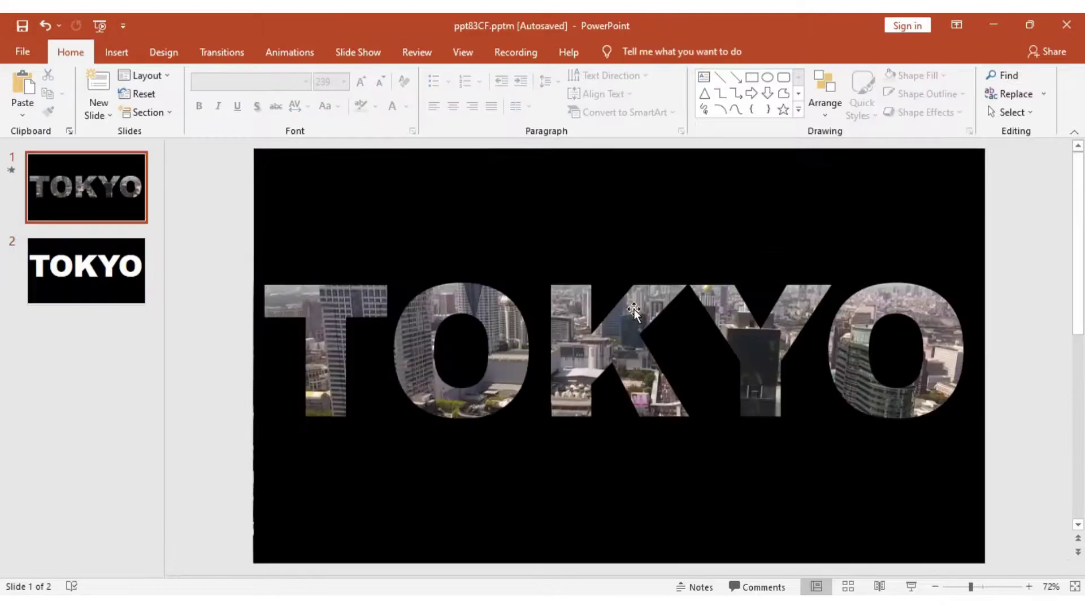
scroll(633, 307, "down", 1)
left_click(55, 271)
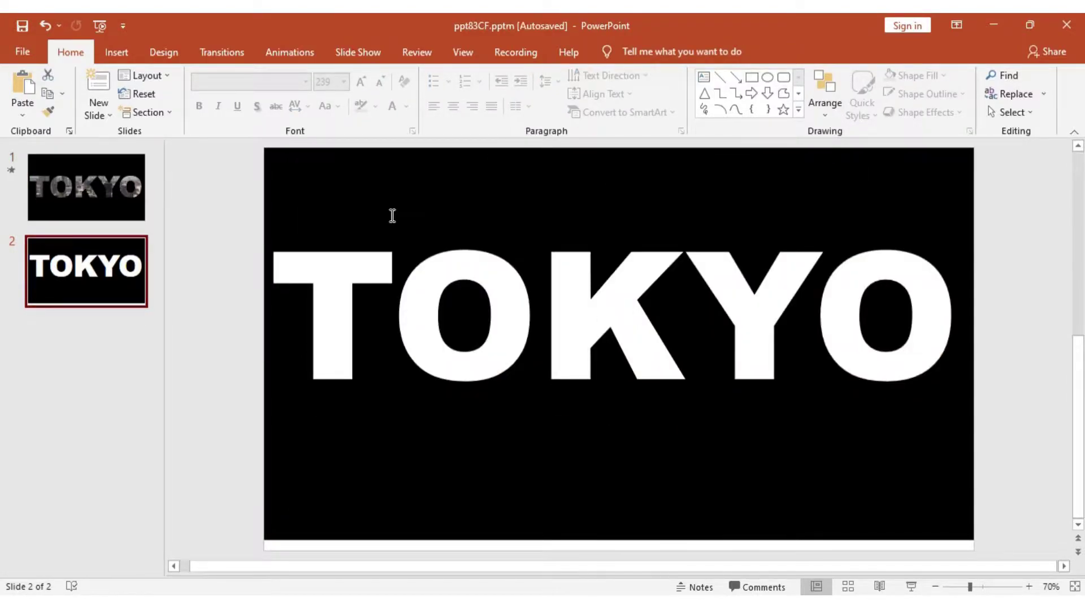
left_click(397, 242)
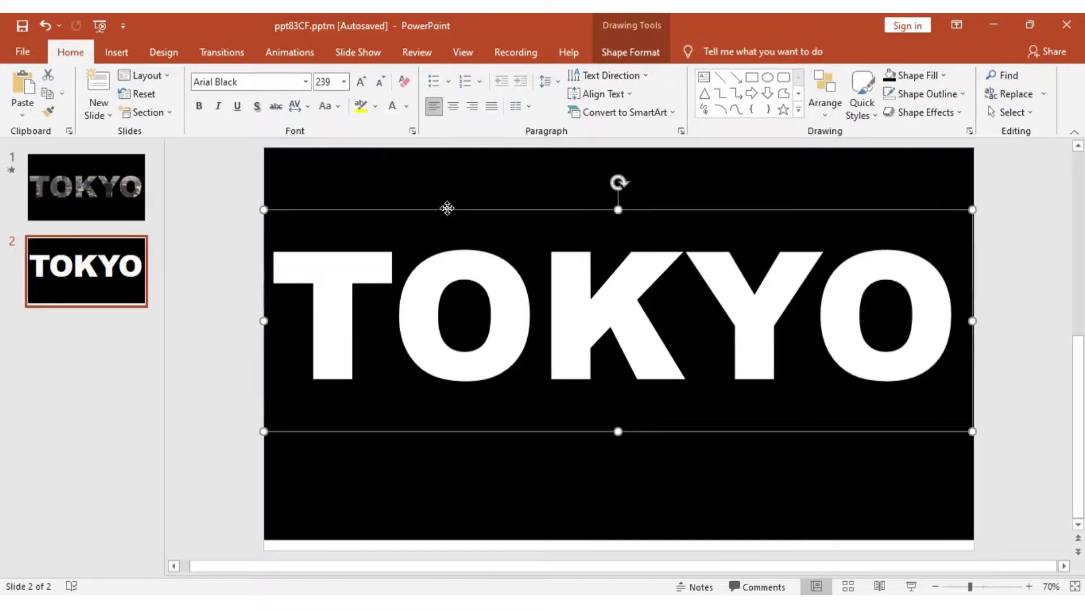
left_click(824, 107)
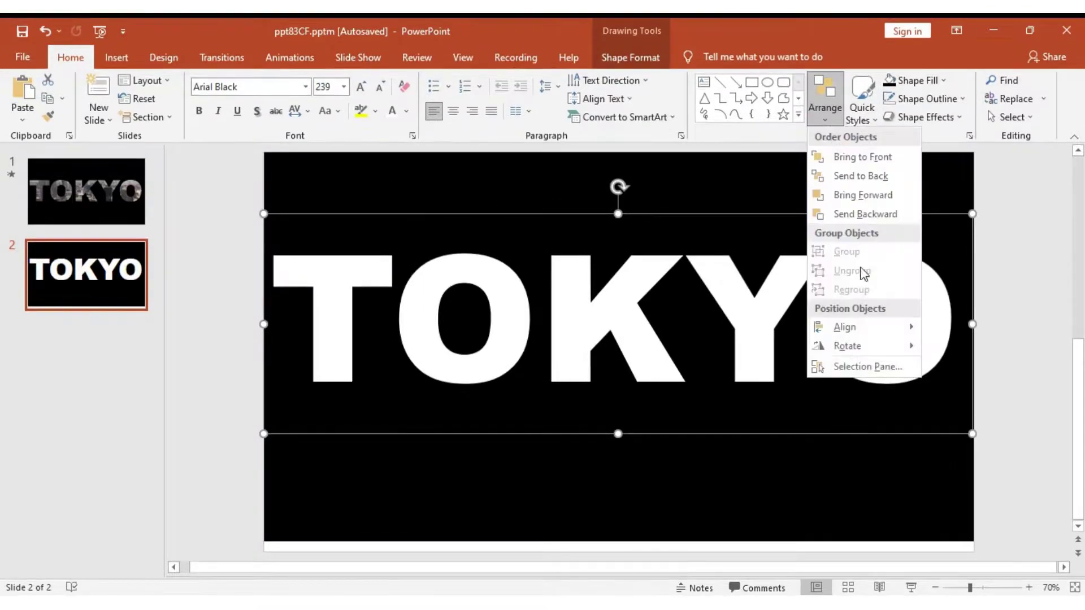
mouse_move(856, 324)
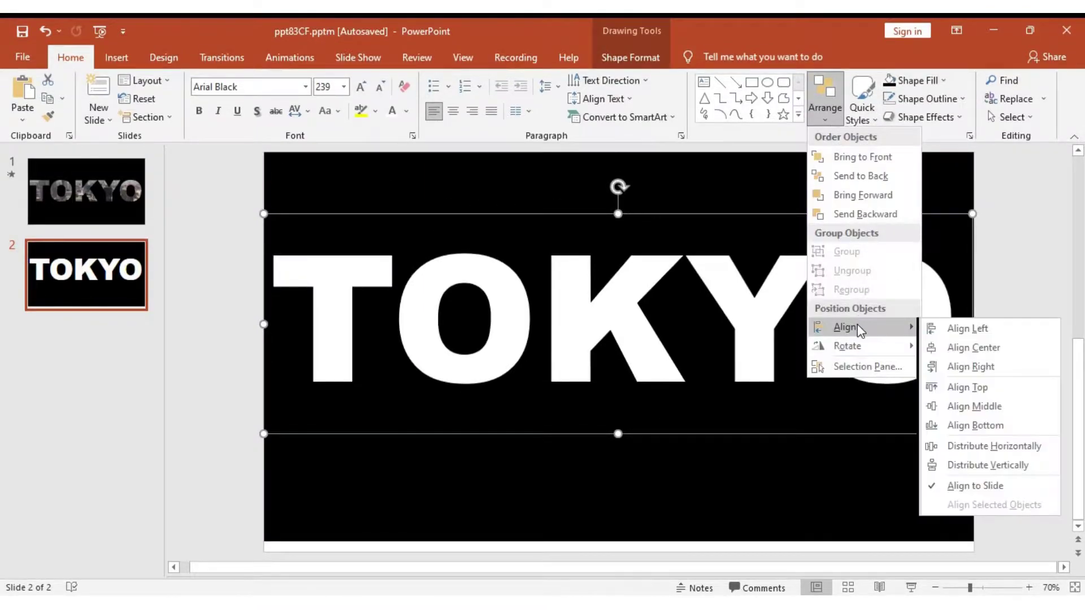
left_click(1014, 350)
left_click(824, 107)
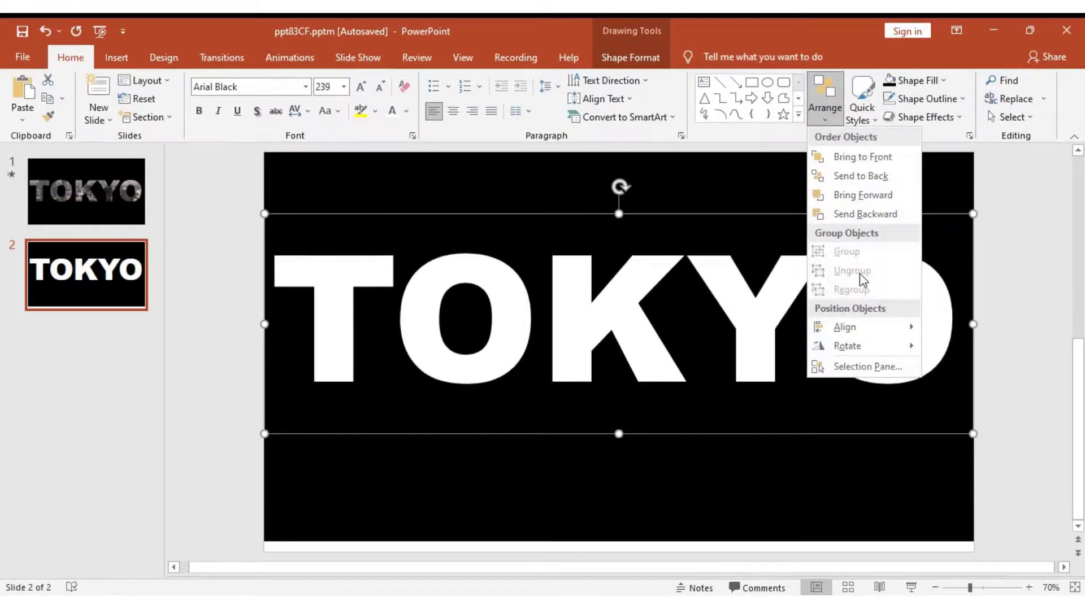
mouse_move(852, 329)
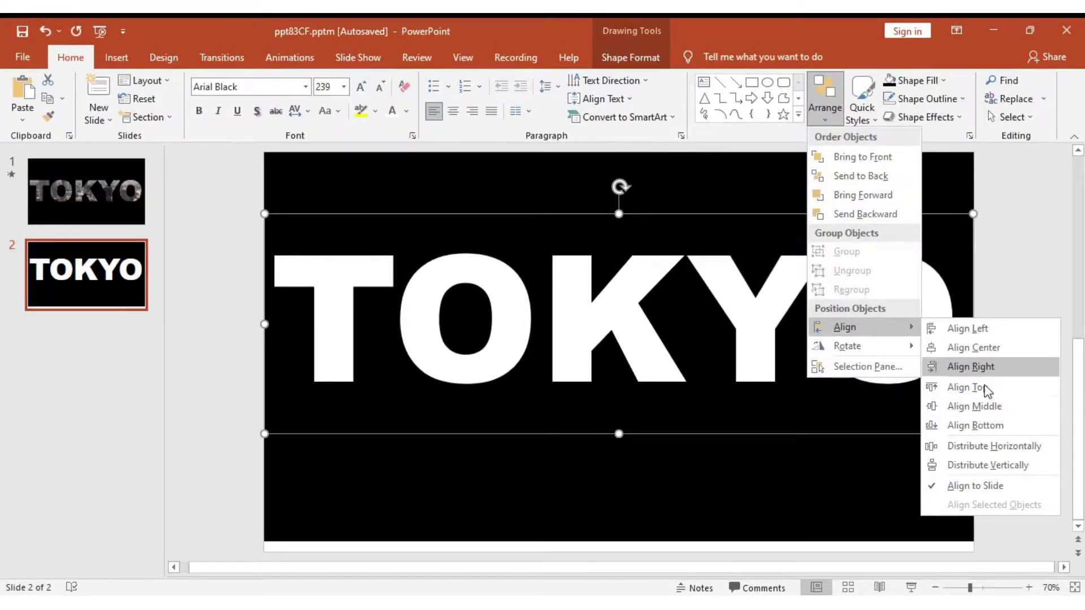
left_click(984, 405)
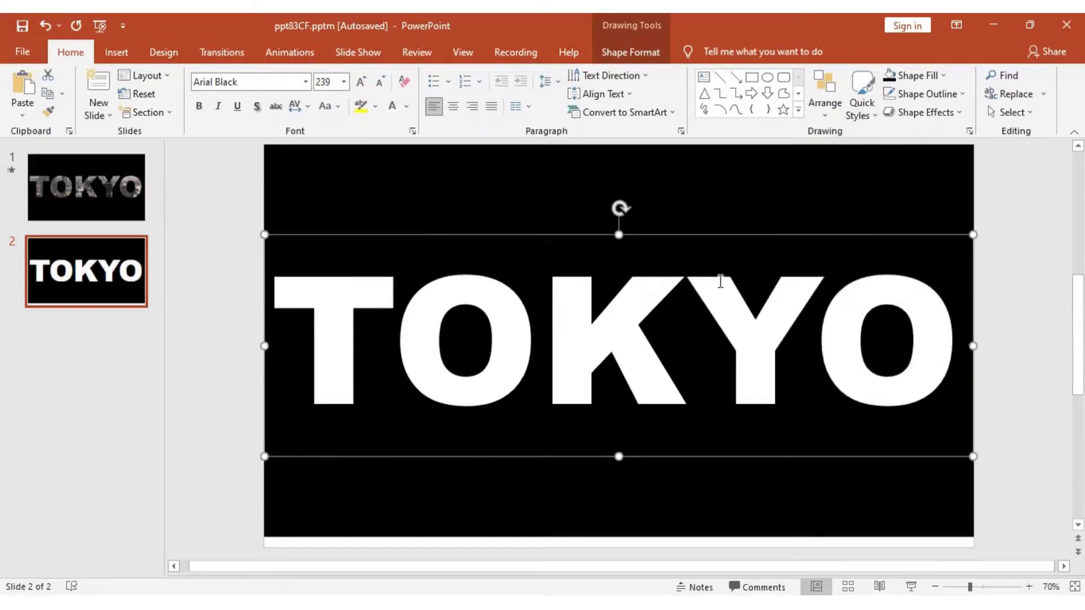
Step: Select the black rectangle and TOKYO, then Merge Shapes > Subtract to cut out the letters
left_click(894, 173)
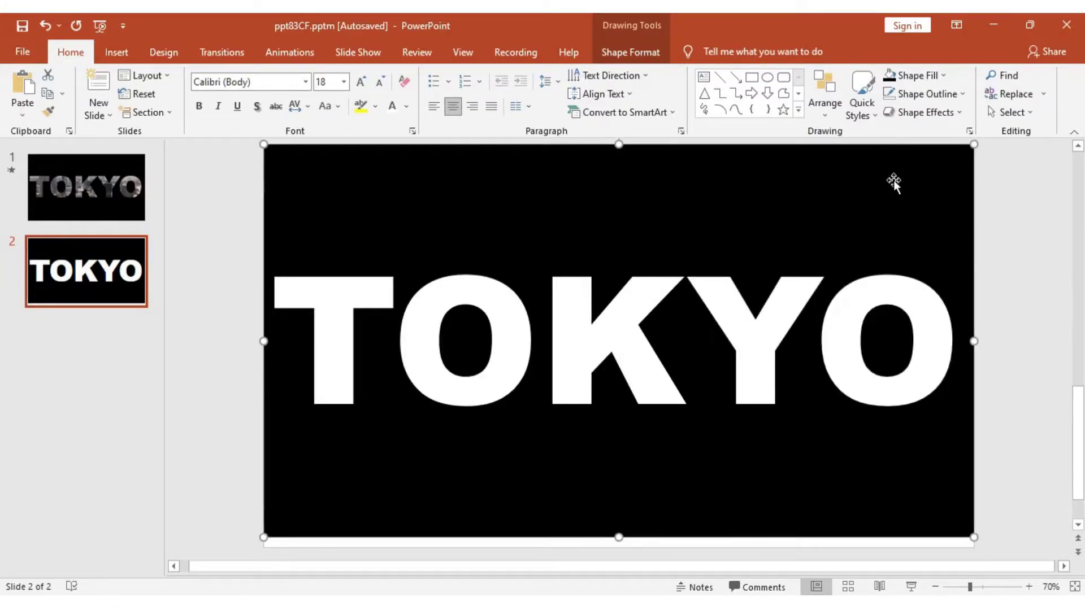
left_click(607, 307)
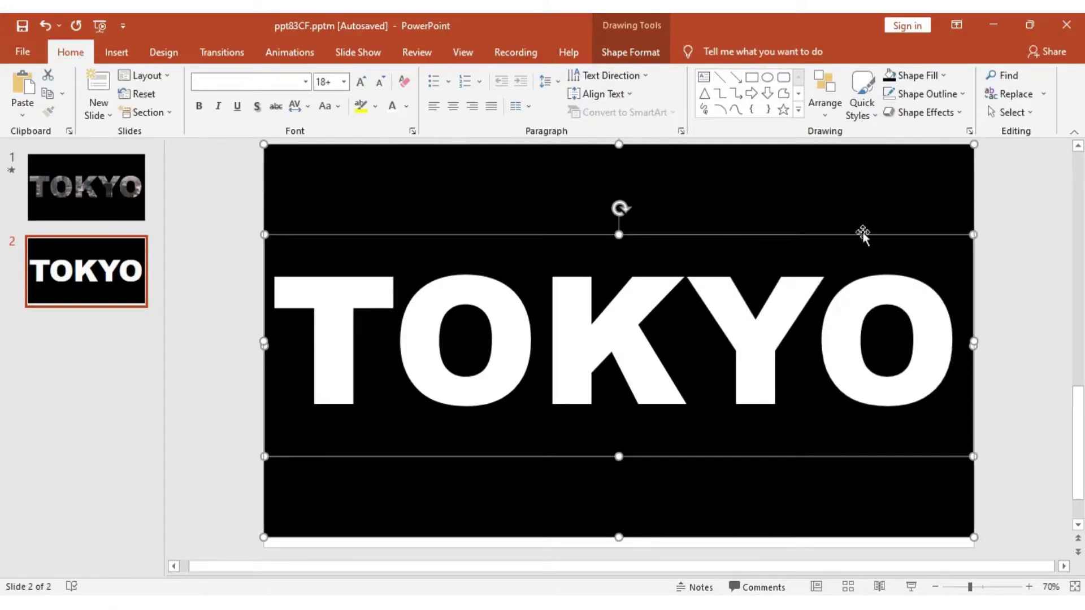
left_click(641, 54)
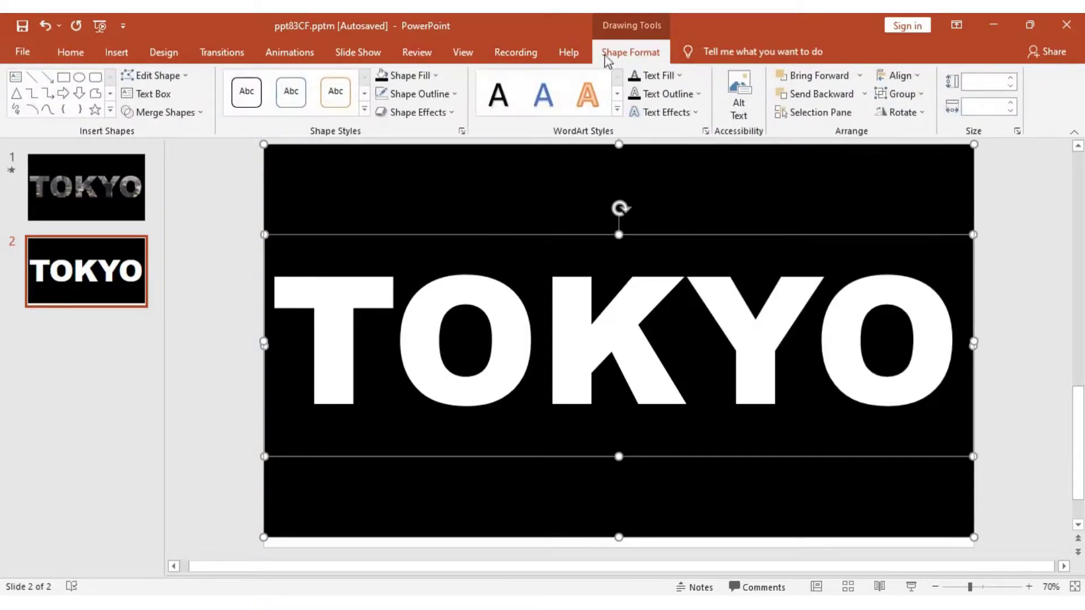
left_click(196, 113)
left_click(161, 213)
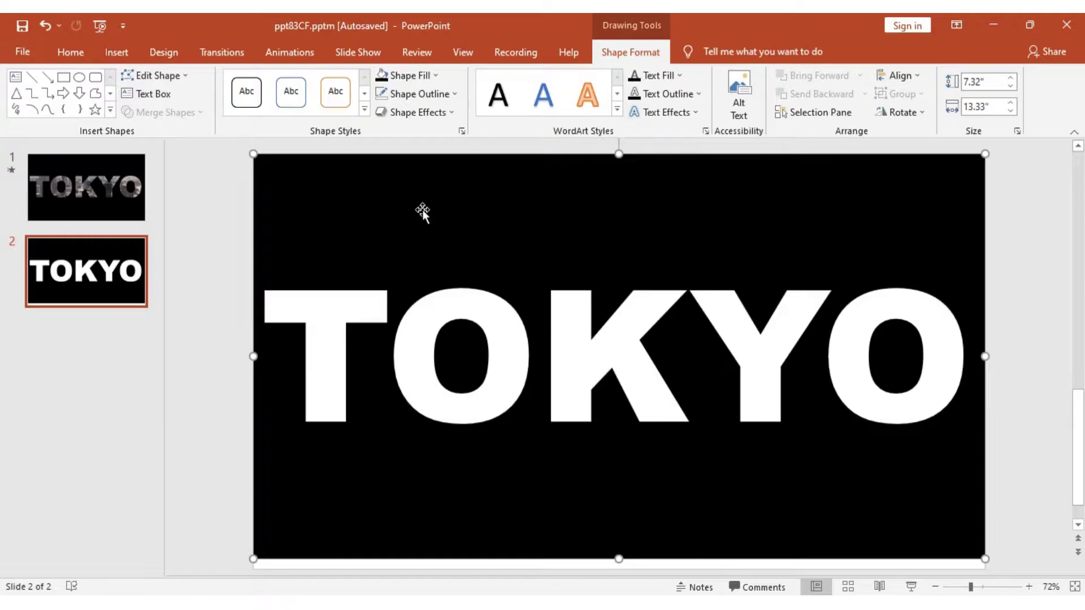
Step: Insert a video from this device, choosing pexels-mikhail-nilov-8302390 in Downloads
left_click(117, 54)
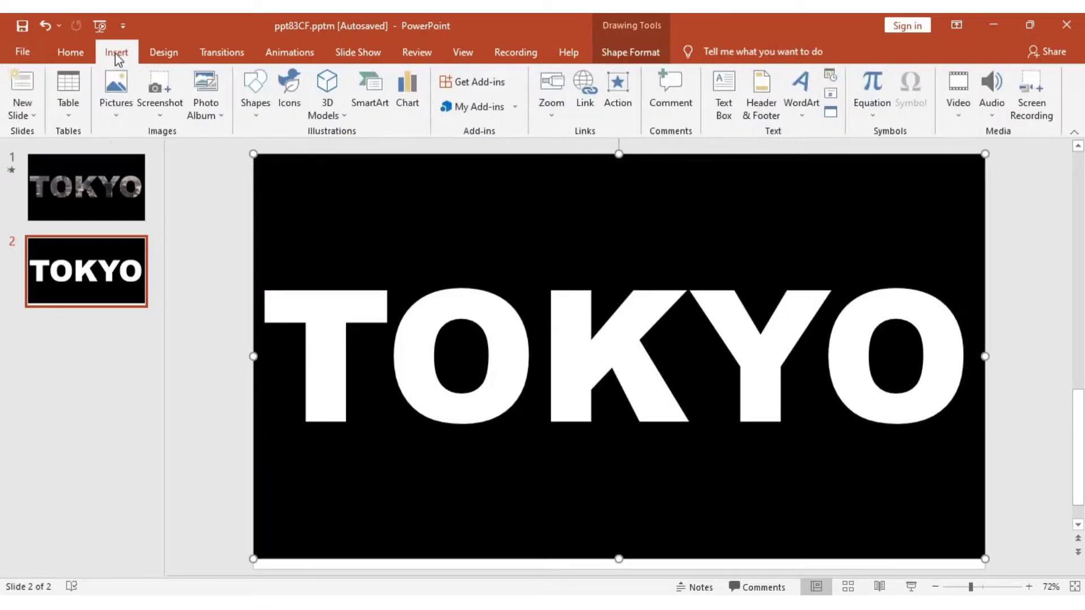
left_click(958, 115)
left_click(968, 158)
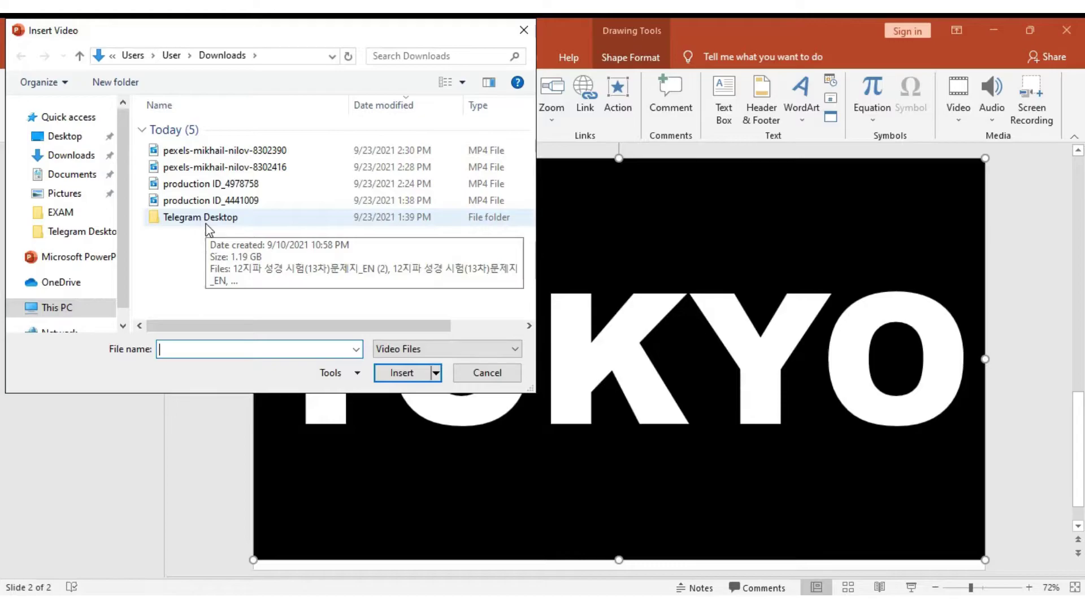
left_click(257, 148)
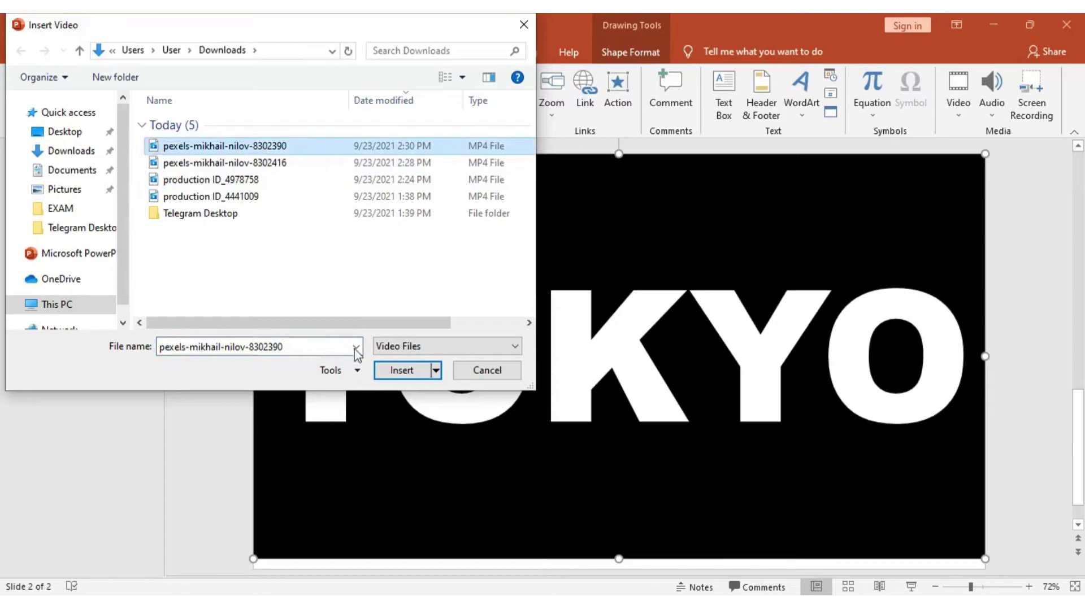
Step: Insert the chosen city clip and nudge it to fill the slide at 7.37" × 13.33"
left_click(395, 372)
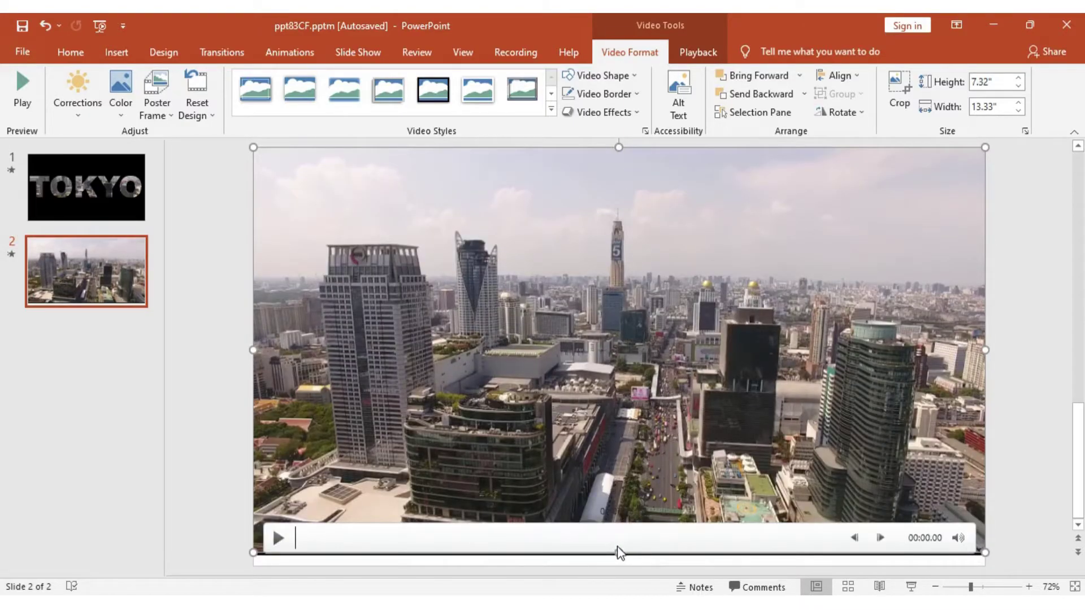
left_click_drag(619, 553, 625, 554)
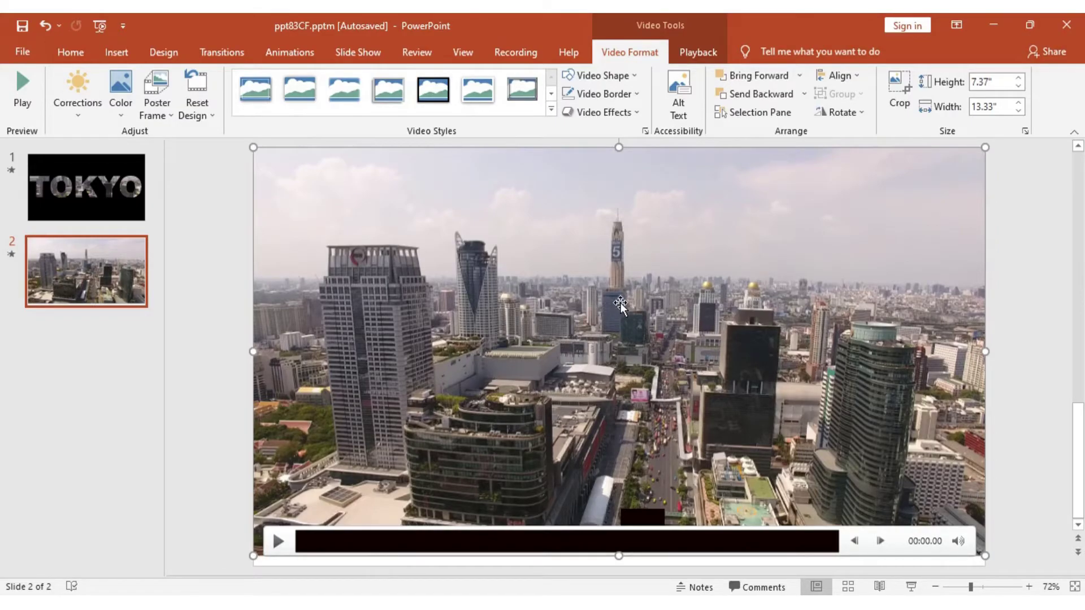
Step: Set the video's playback to Loop until Stopped and Start Automatically
left_click(700, 53)
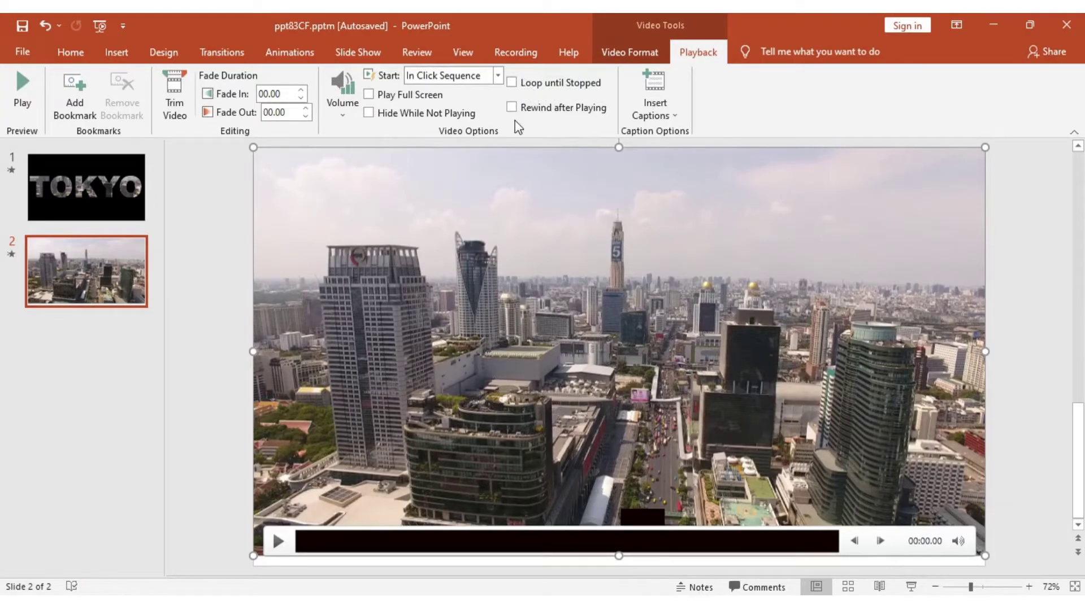
left_click(513, 83)
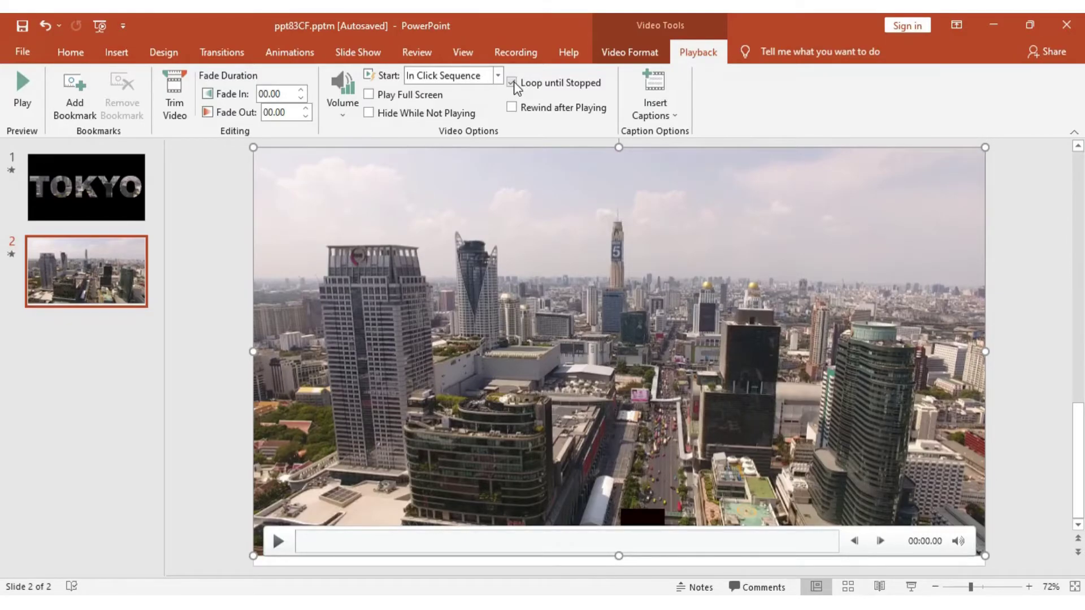
left_click(499, 76)
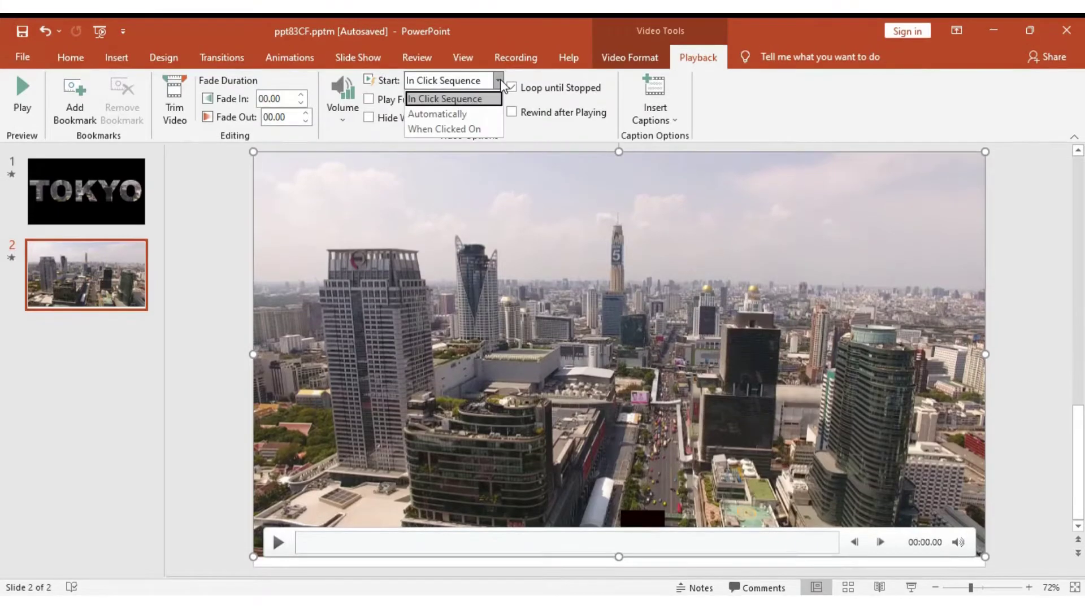
left_click(459, 115)
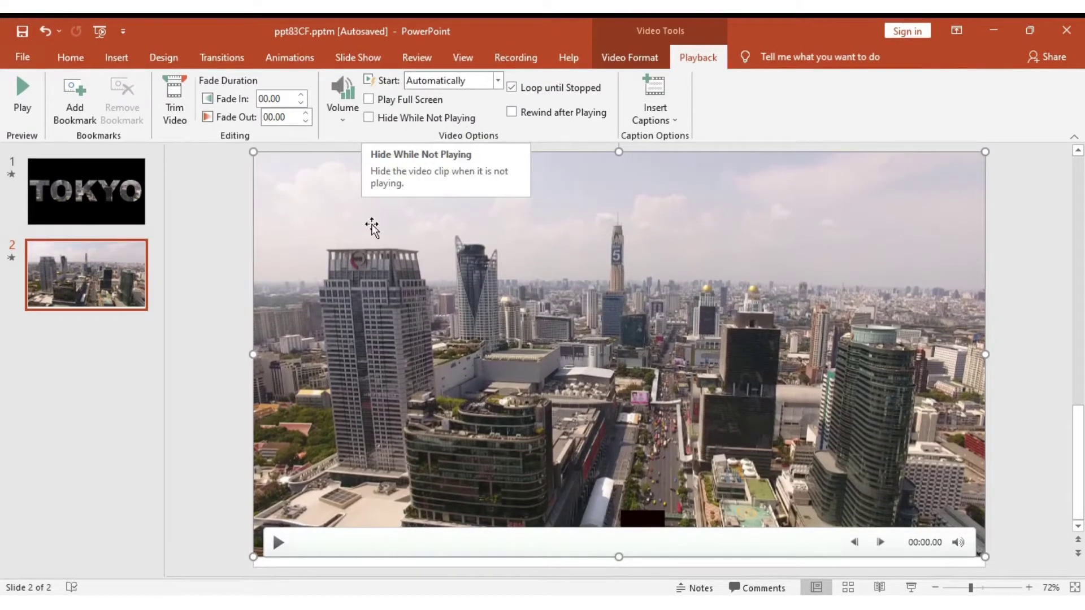
Step: Send the city video behind the black TOKYO shape and preview the slide in Reading View
right_click(738, 299)
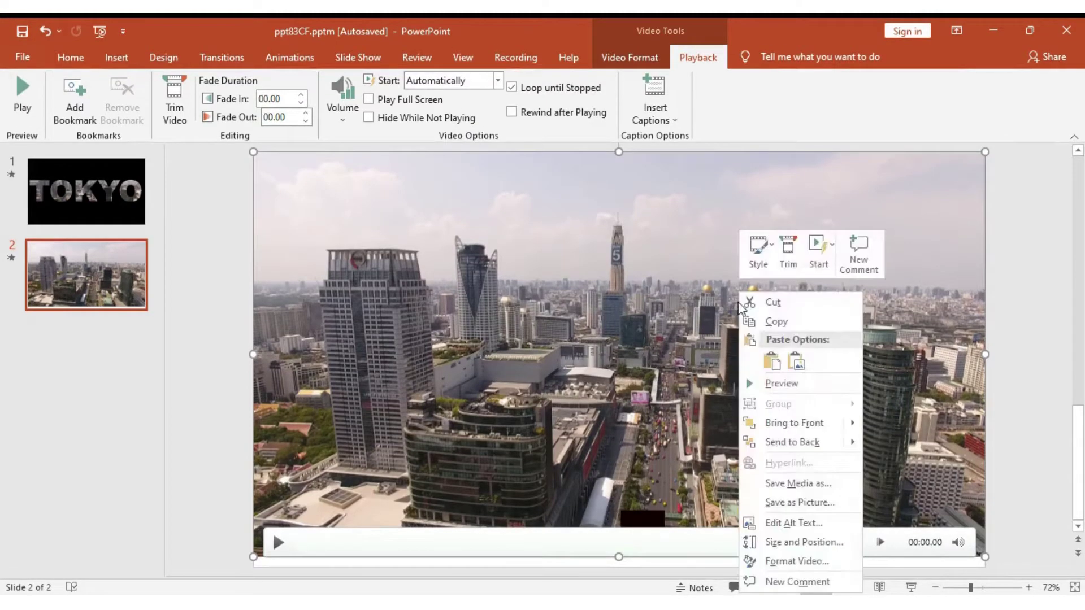
left_click(807, 441)
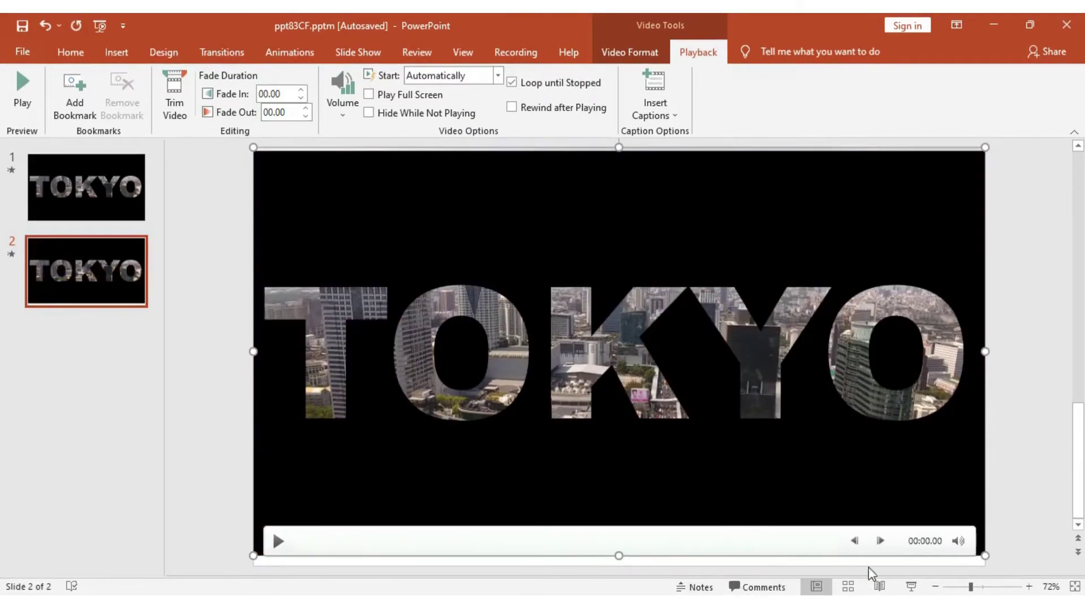
left_click(880, 587)
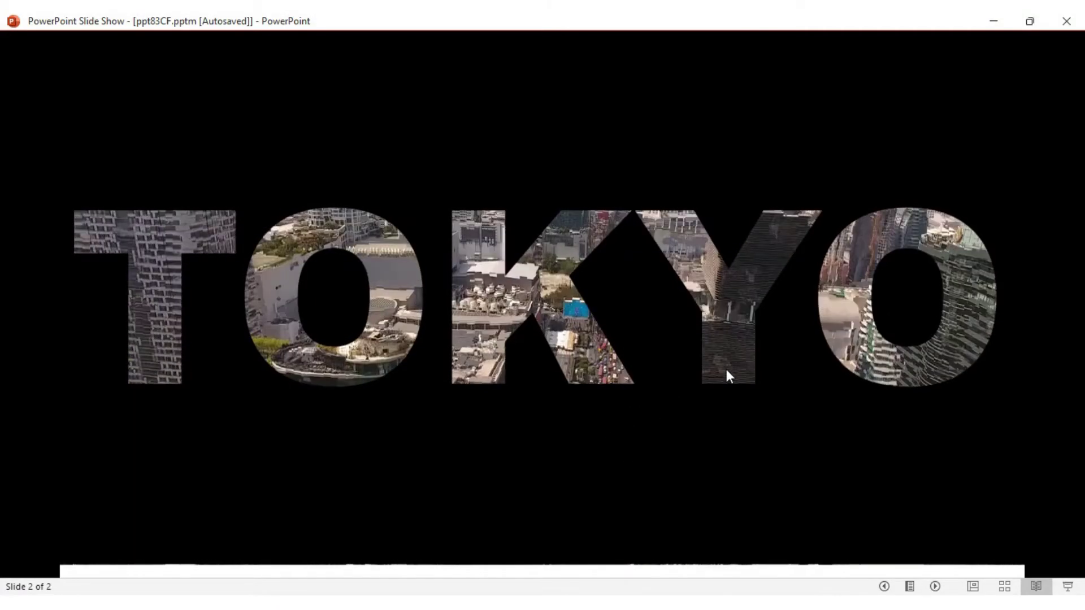
mouse_move(769, 374)
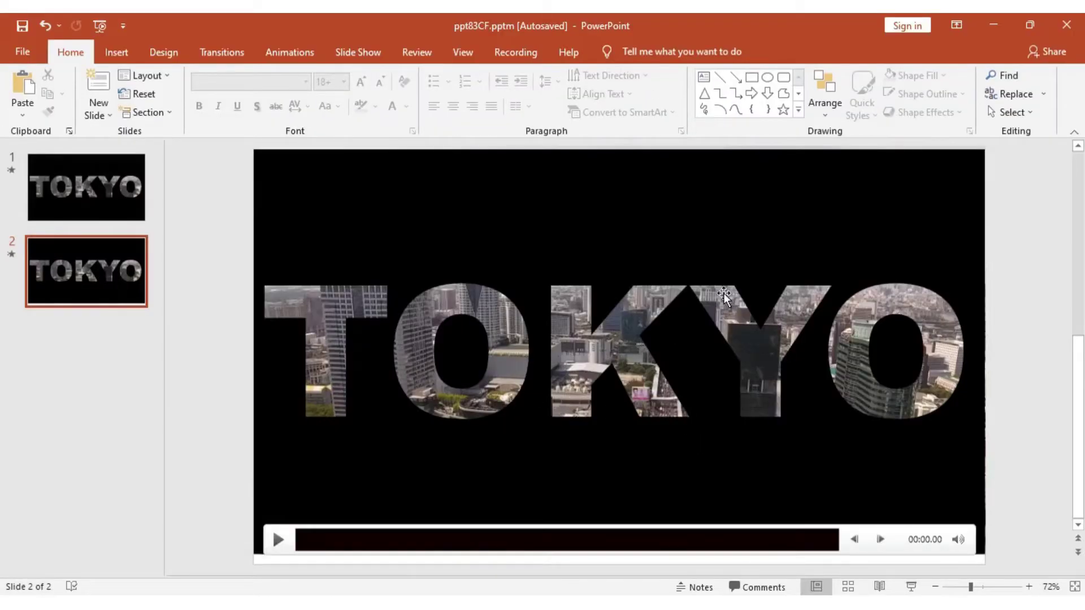
Step: Apply a Grow/Shrink emphasis to the black TOKYO shape with a custom size of 5000%
left_click(535, 164)
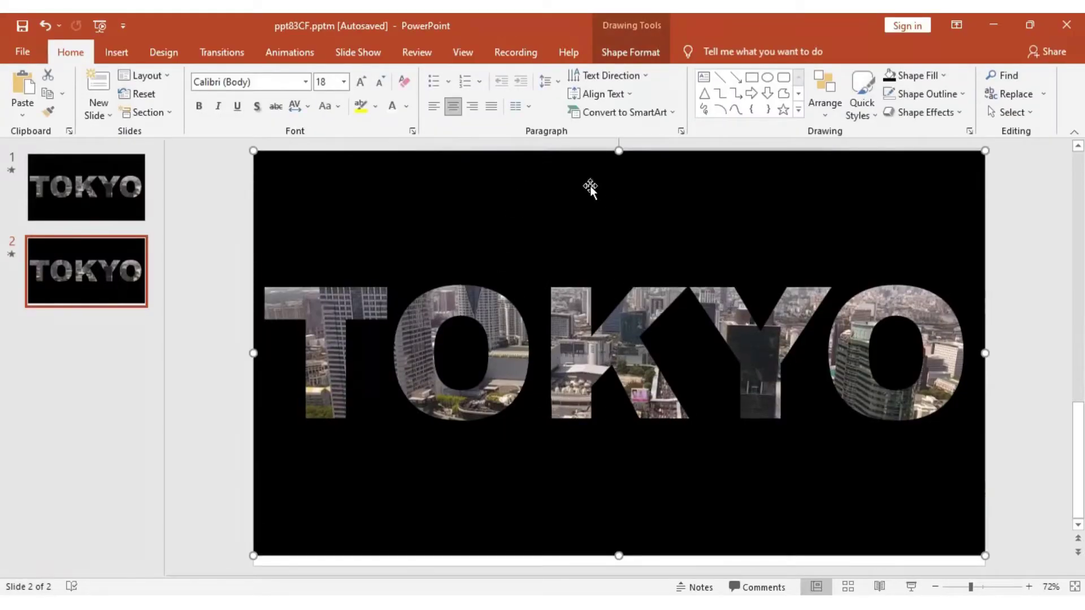
left_click(295, 53)
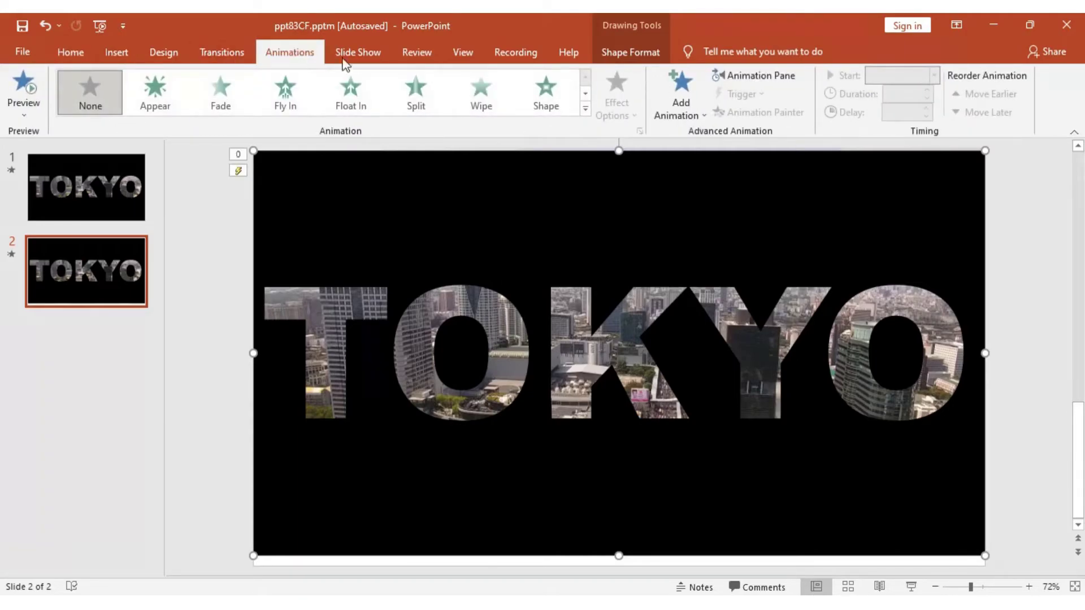
left_click(585, 109)
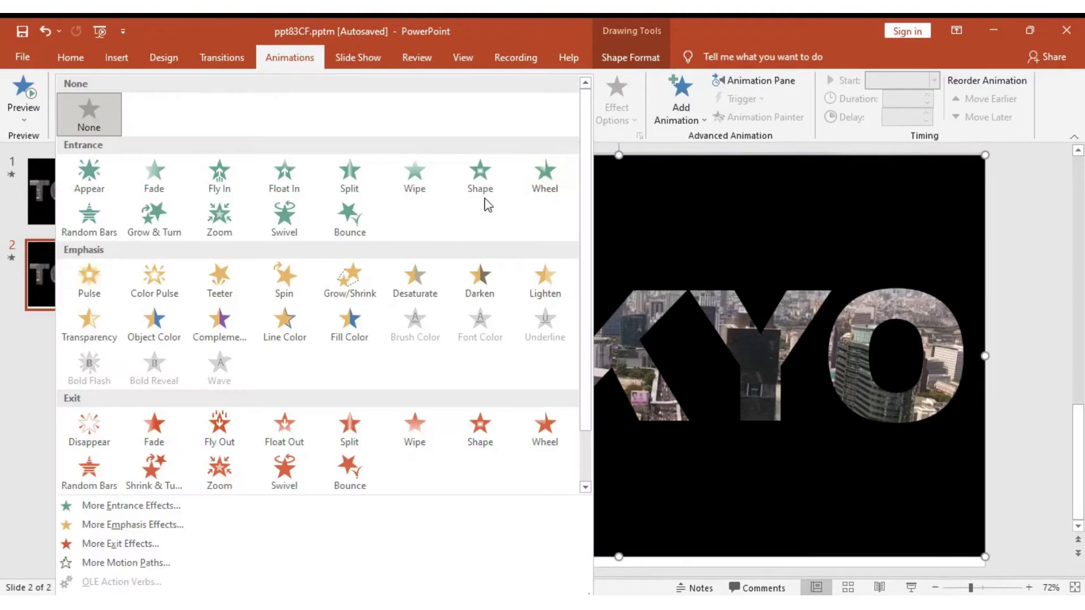
left_click(342, 289)
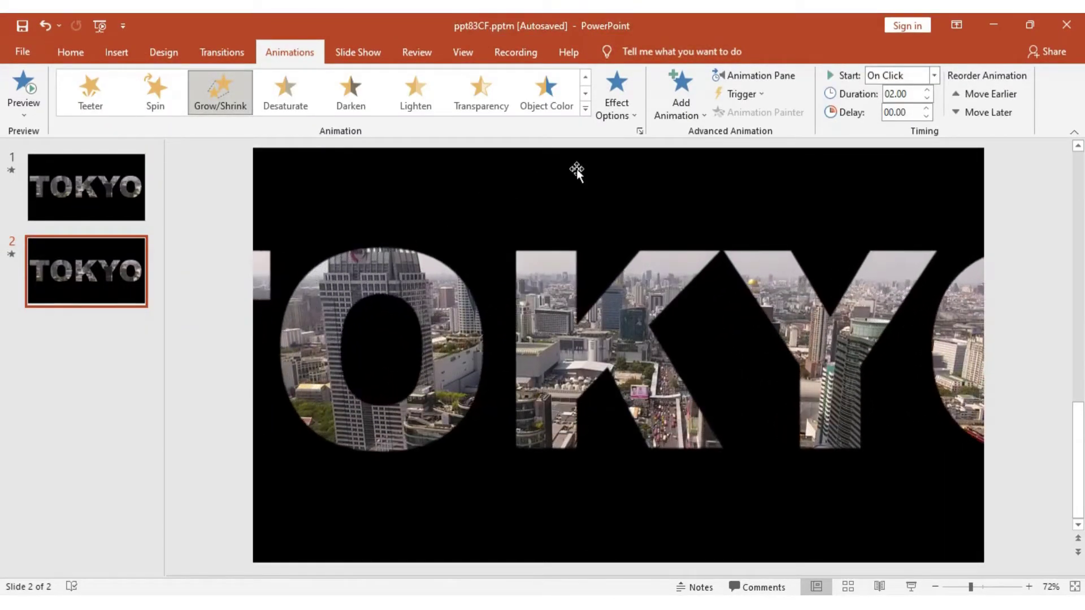
left_click(639, 131)
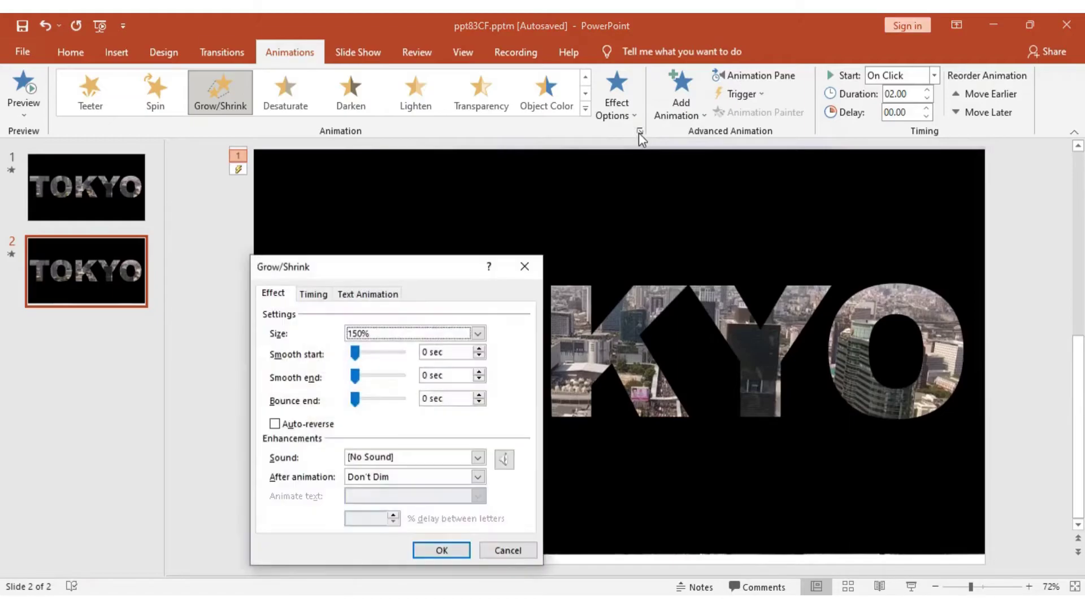
left_click(477, 333)
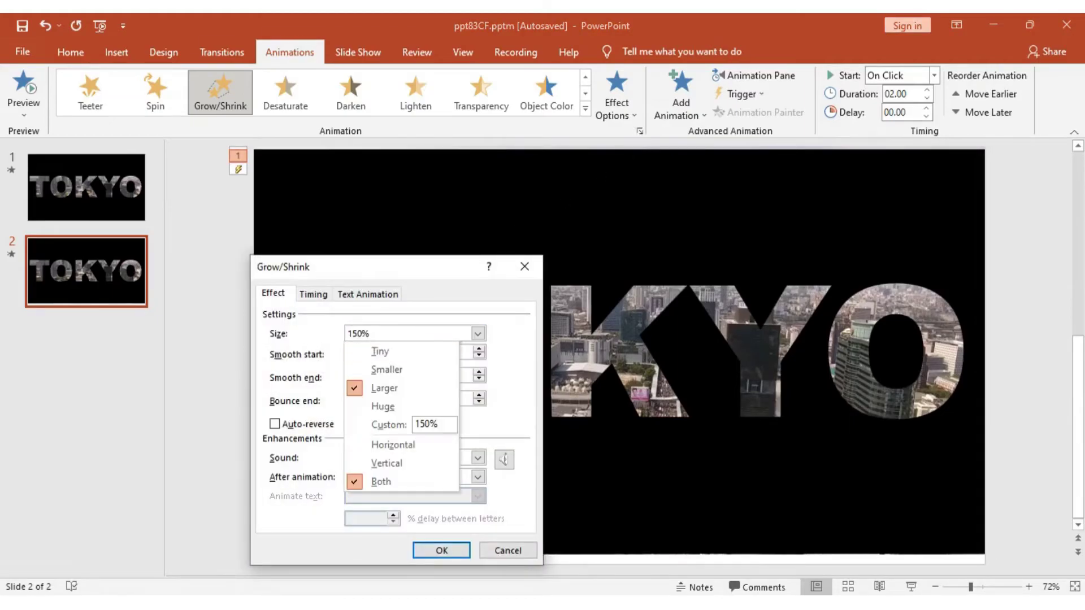
left_click(430, 424)
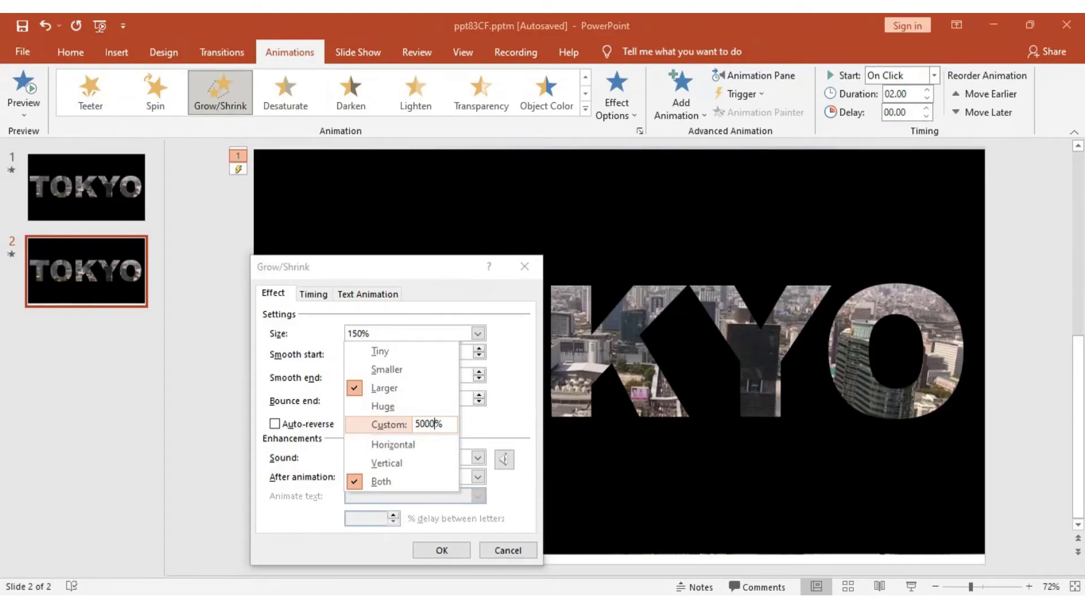
key("Return")
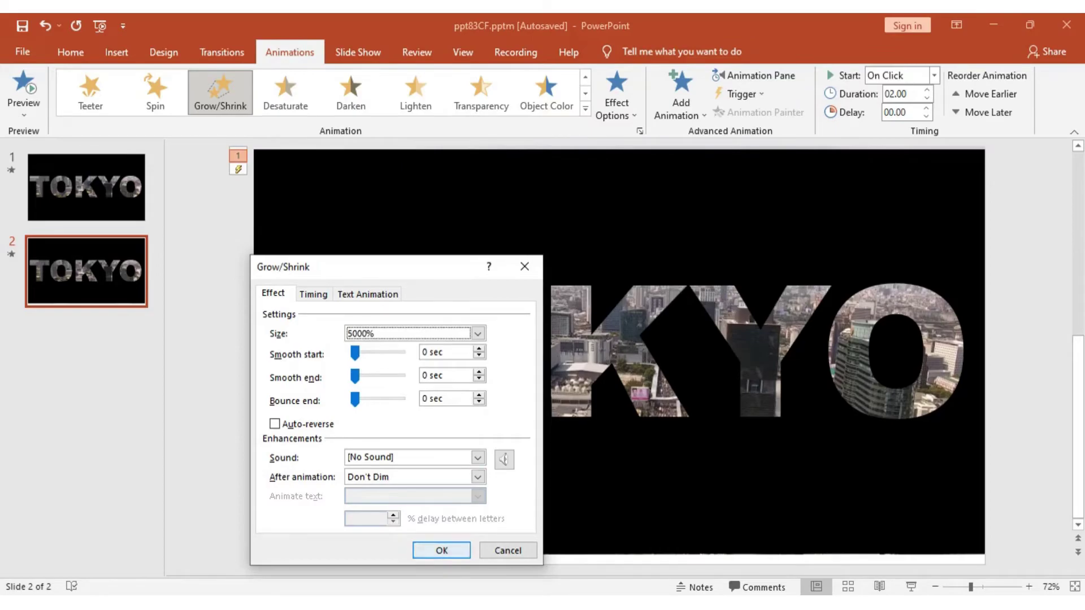
left_click(460, 551)
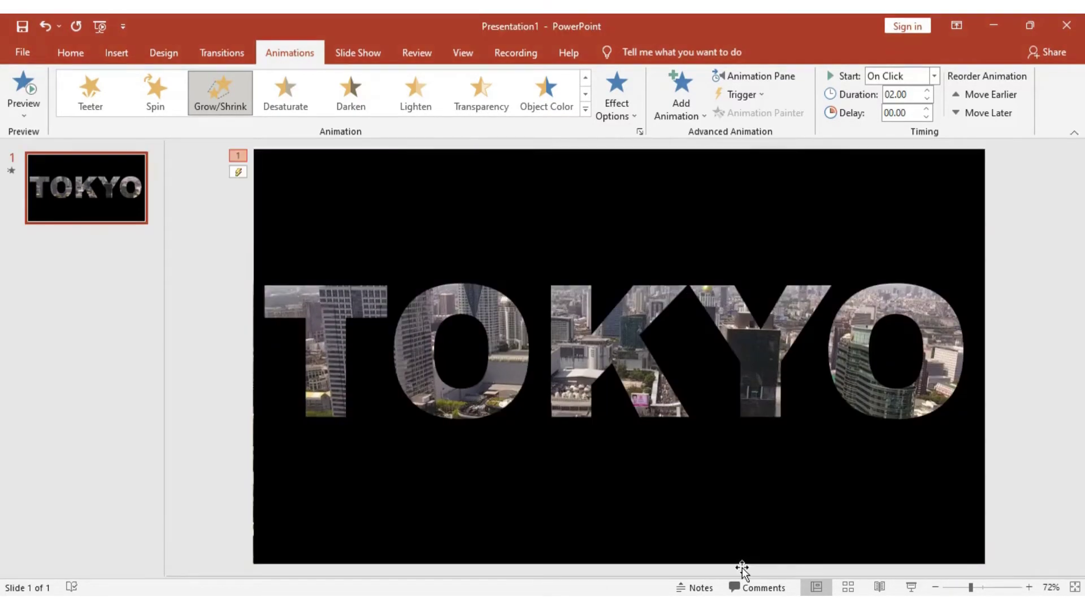
Step: Add a Fade exit animation to the black TOKYO shape
mouse_move(746, 498)
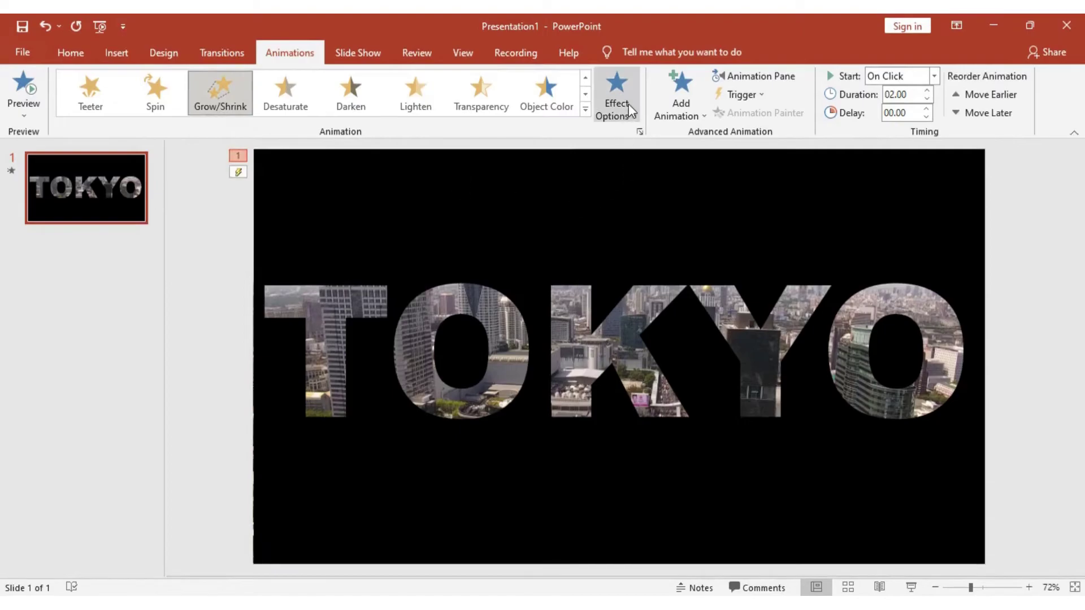
left_click(625, 106)
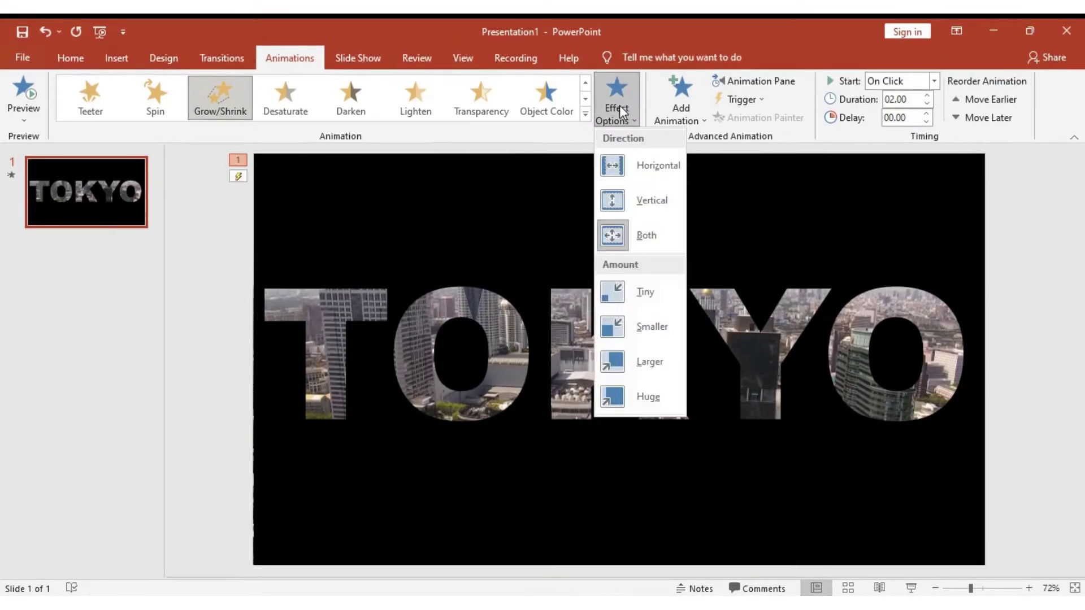
left_click(670, 95)
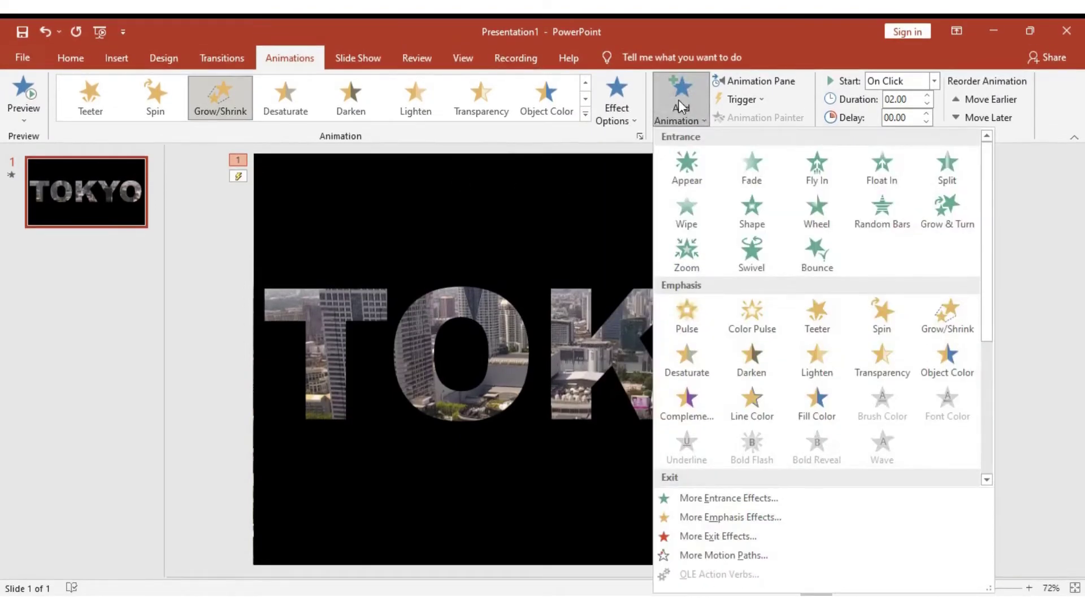
left_click_drag(996, 181, 1002, 317)
left_click(752, 271)
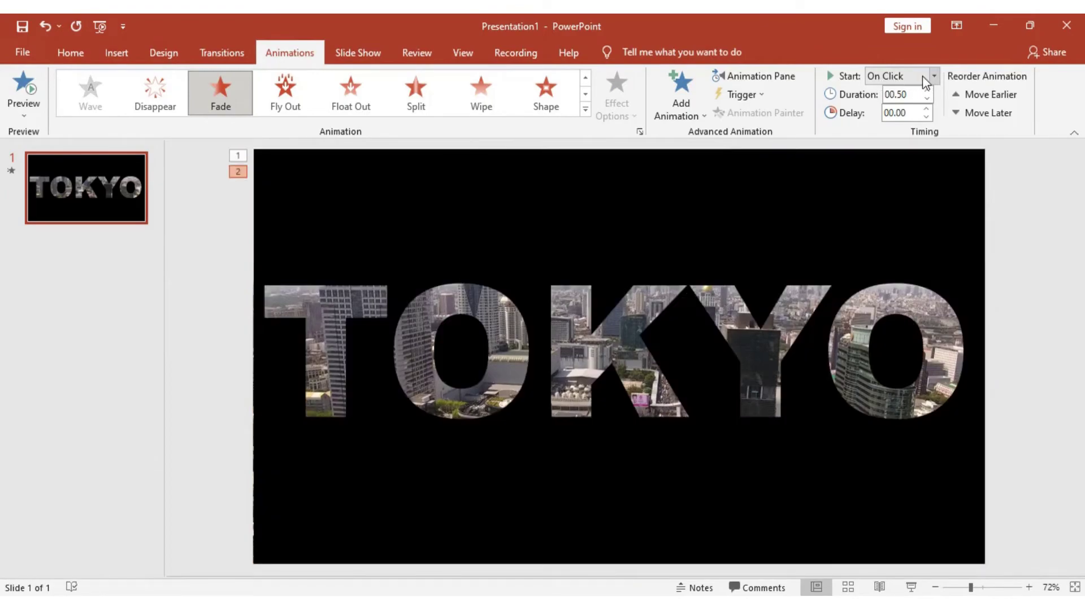
Step: Set the Fade exit to start With Previous with a 01.50 duration
left_click(934, 76)
left_click(898, 114)
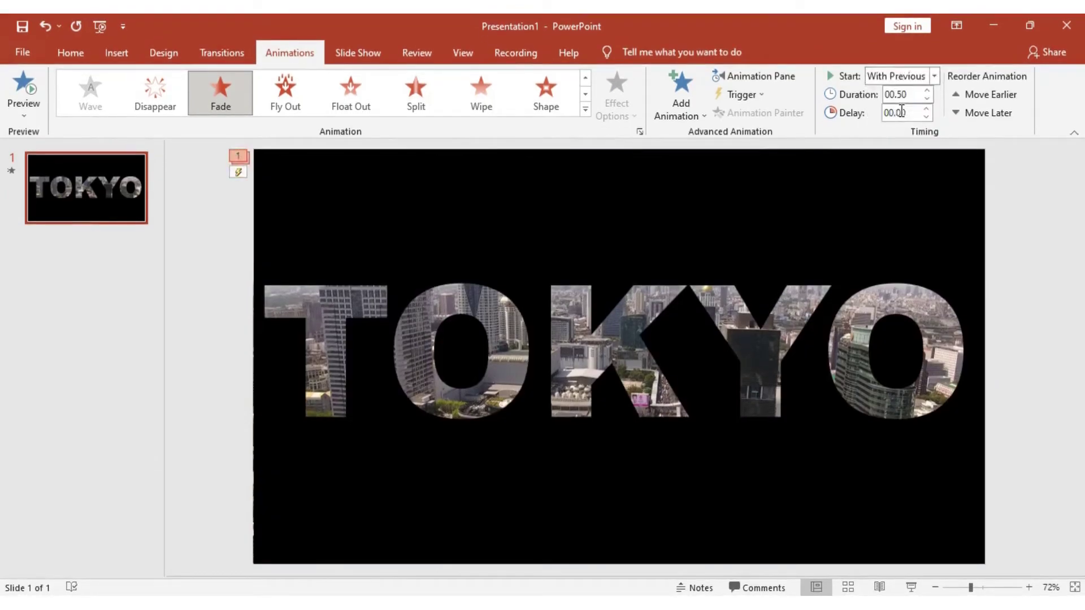
left_click(927, 95)
left_click(928, 90)
left_click(928, 90)
mouse_move(876, 218)
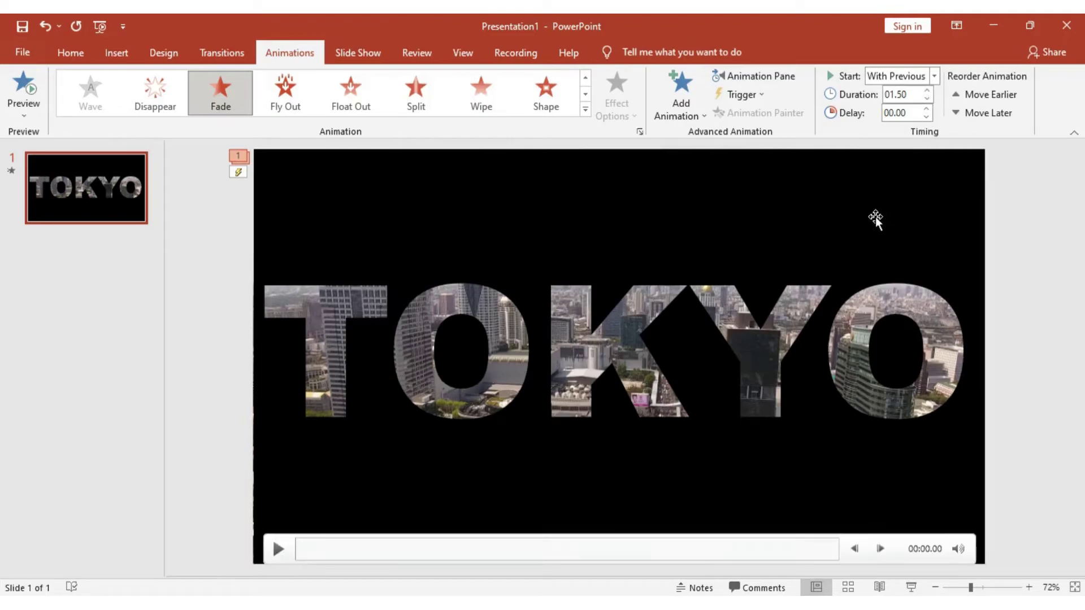